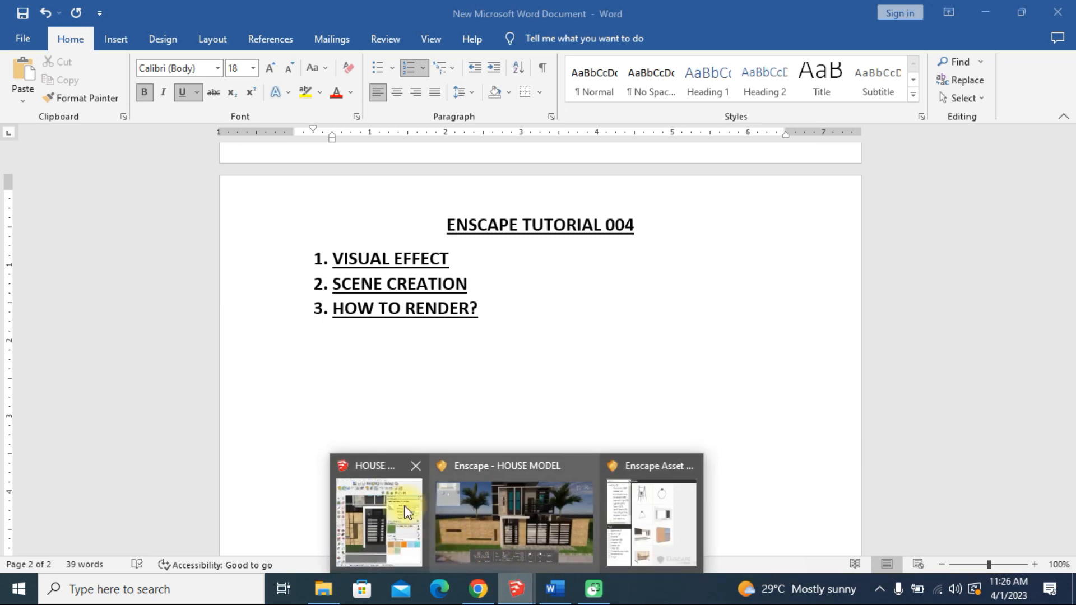
Switch from the Word outline to the house model in Enscape and SketchUp, and arrange the two windows side by side
{"action": "mouse_move", "coordinate": [535, 566]}
{"action": "left_click", "coordinate": [538, 509]}
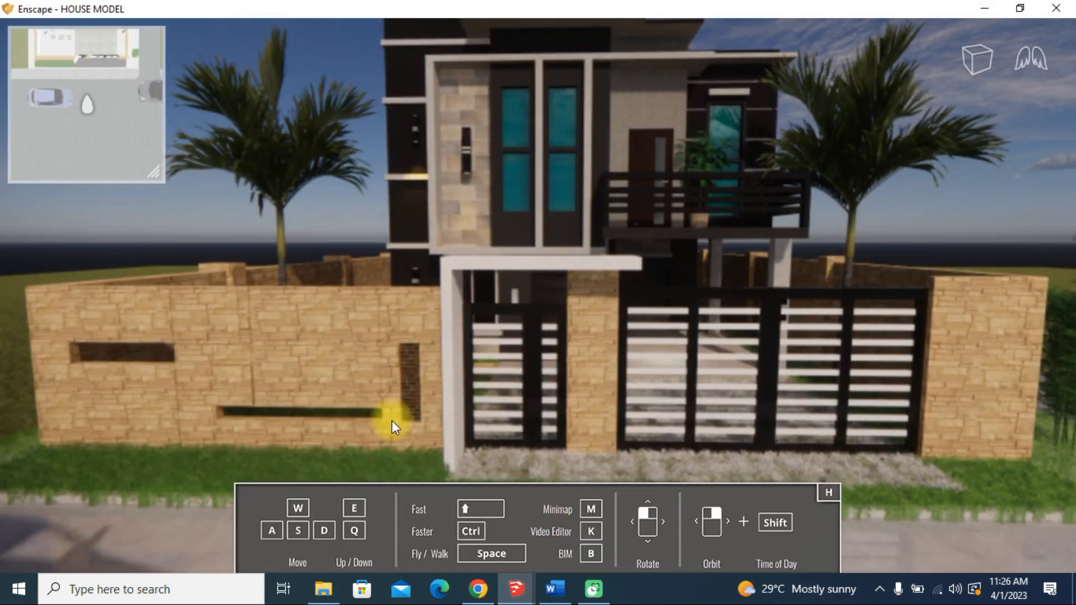
{"action": "left_click", "coordinate": [553, 590]}
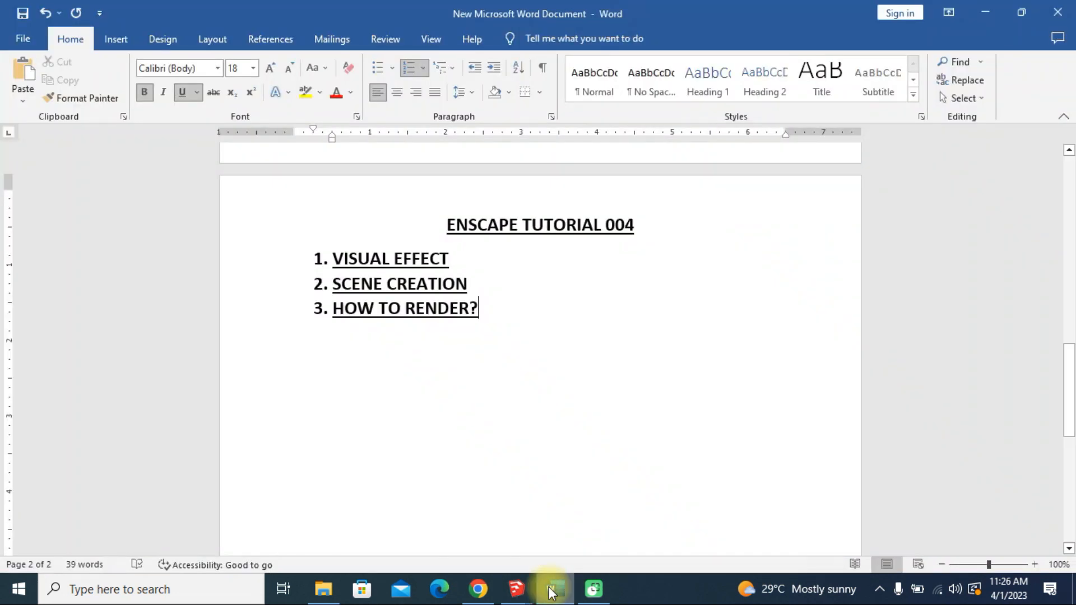
{"action": "left_click", "coordinate": [552, 591]}
{"action": "mouse_move", "coordinate": [517, 589]}
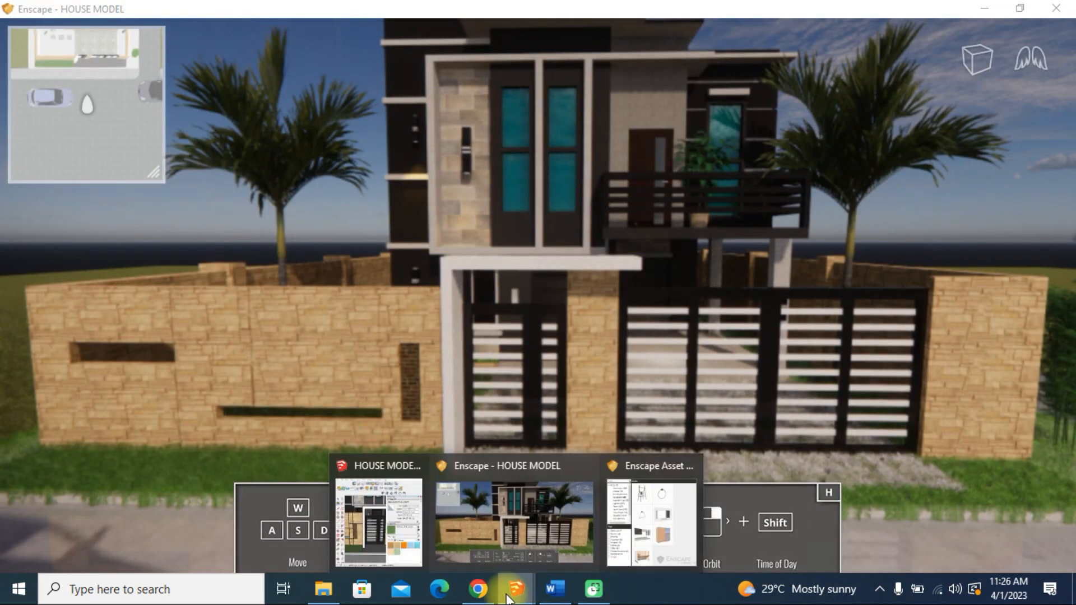
{"action": "left_click", "coordinate": [396, 529]}
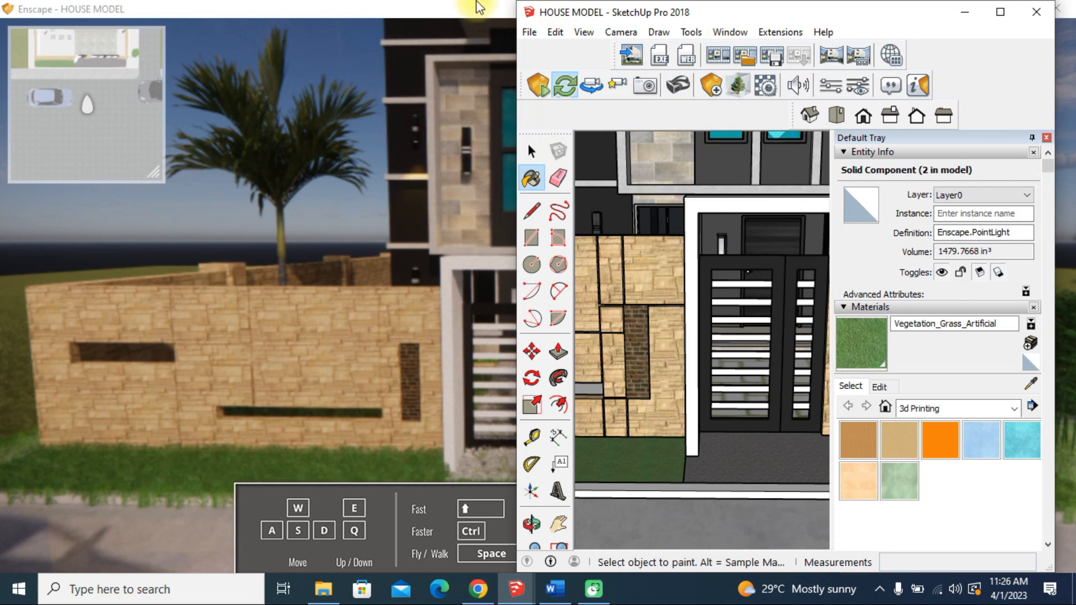
{"action": "left_click", "coordinate": [443, 17]}
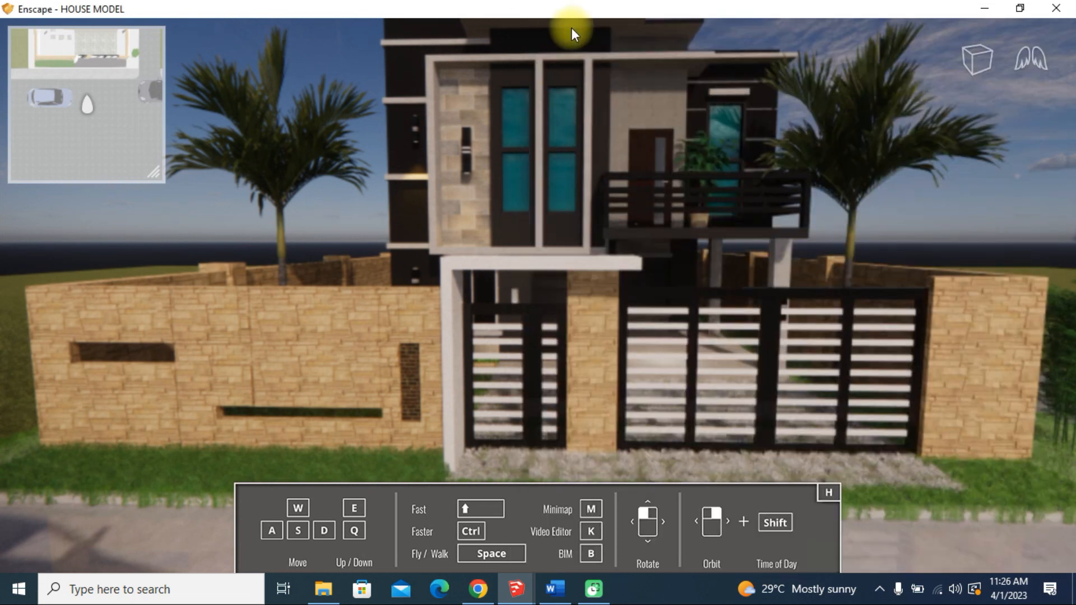
{"action": "key", "text": "super+Down"}
{"action": "key", "text": "super+Left"}
{"action": "left_click", "coordinate": [647, 68]}
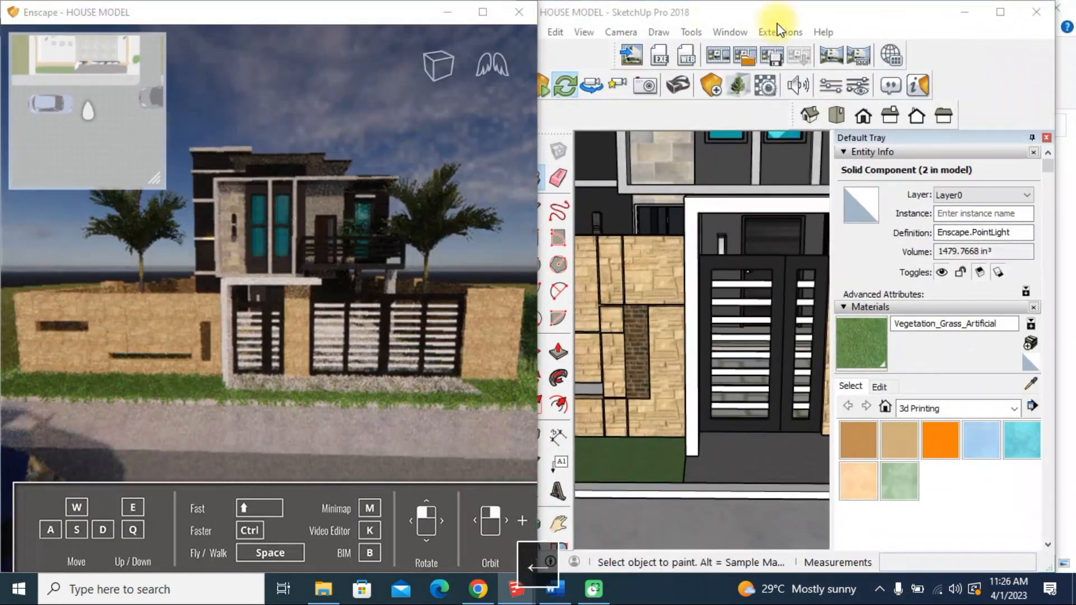
Open Enscape's Visual Settings and place the window over SketchUp so that the house rendering stays in view
{"action": "left_click", "coordinate": [856, 87]}
{"action": "left_click", "coordinate": [834, 59]}
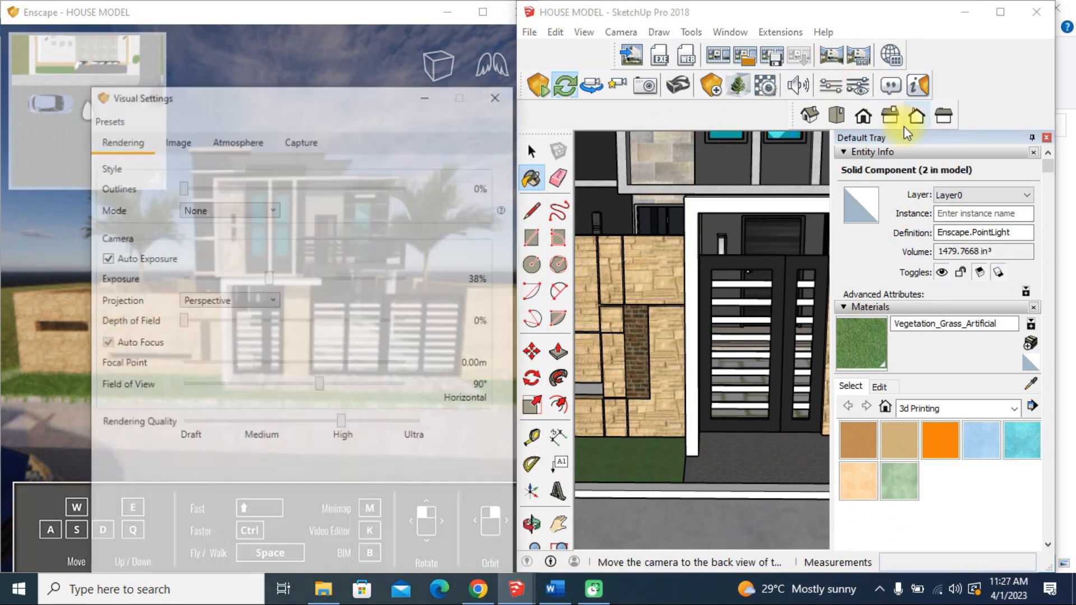
{"action": "left_click_drag", "start_coordinate": [337, 106], "coordinate": [768, 56]}
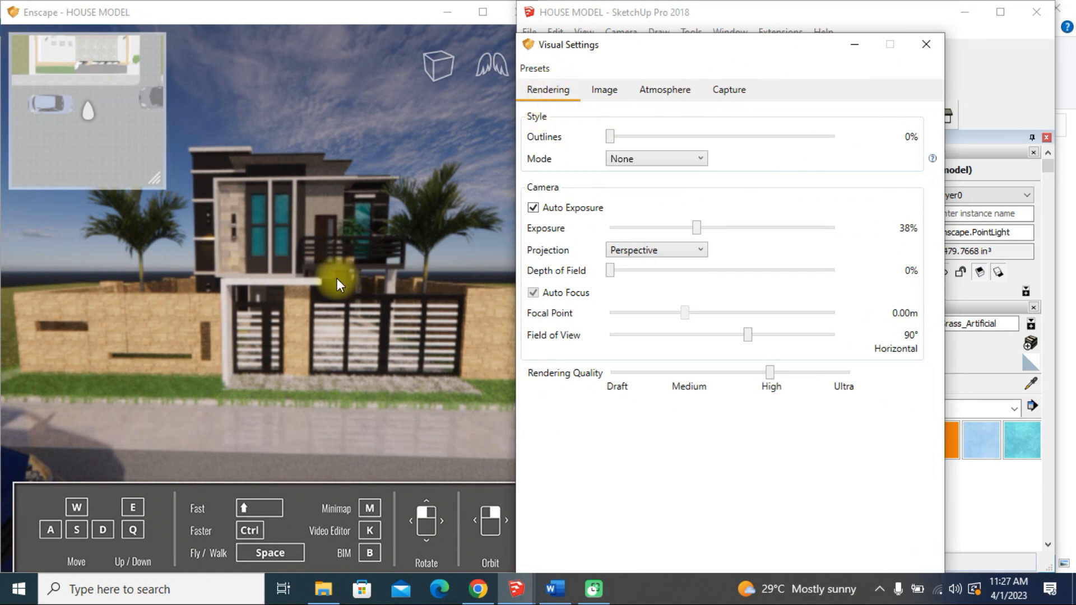
{"action": "scroll", "coordinate": [314, 264], "scroll_direction": "up", "scroll_amount": 3}
{"action": "left_click", "coordinate": [650, 160]}
{"action": "left_click", "coordinate": [620, 157]}
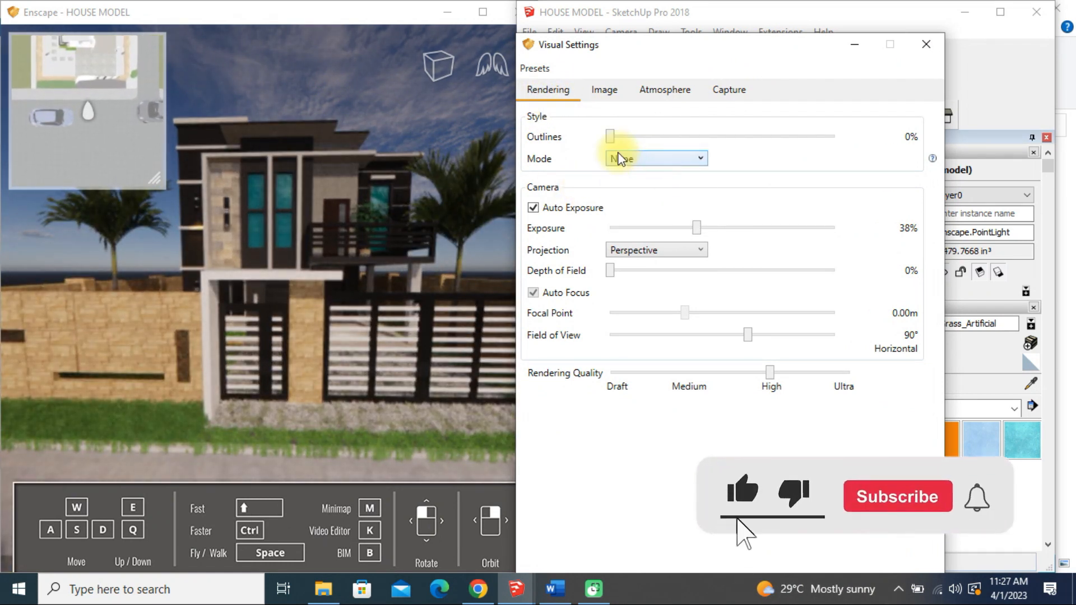
Turn off Auto Exposure, set the camera exposure to 9% and widen the field of view to 95°
{"action": "left_click", "coordinate": [534, 208]}
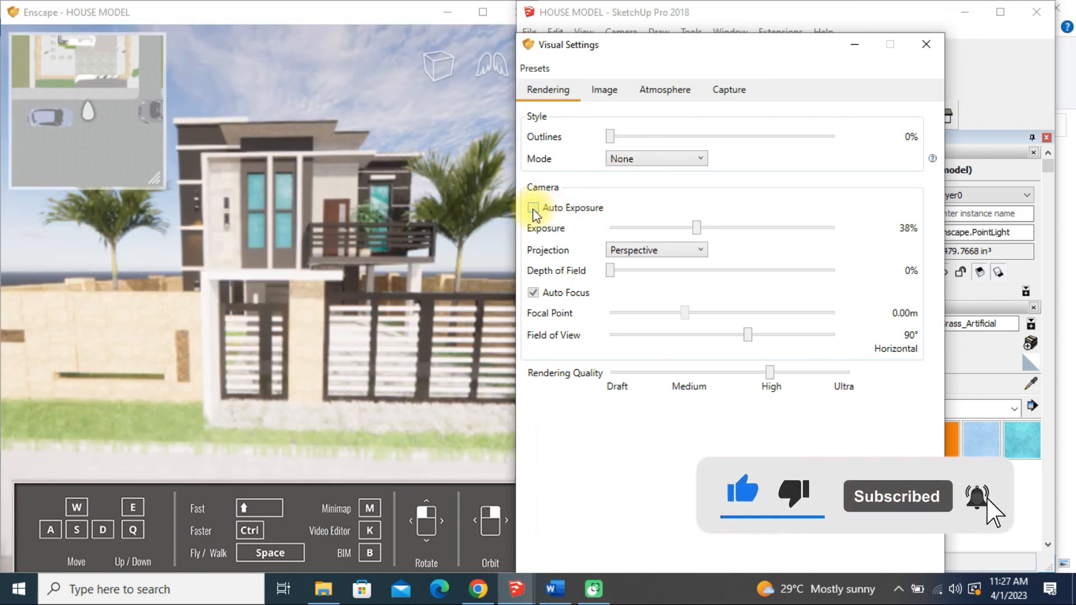
{"action": "left_click_drag", "start_coordinate": [699, 231], "coordinate": [631, 231]}
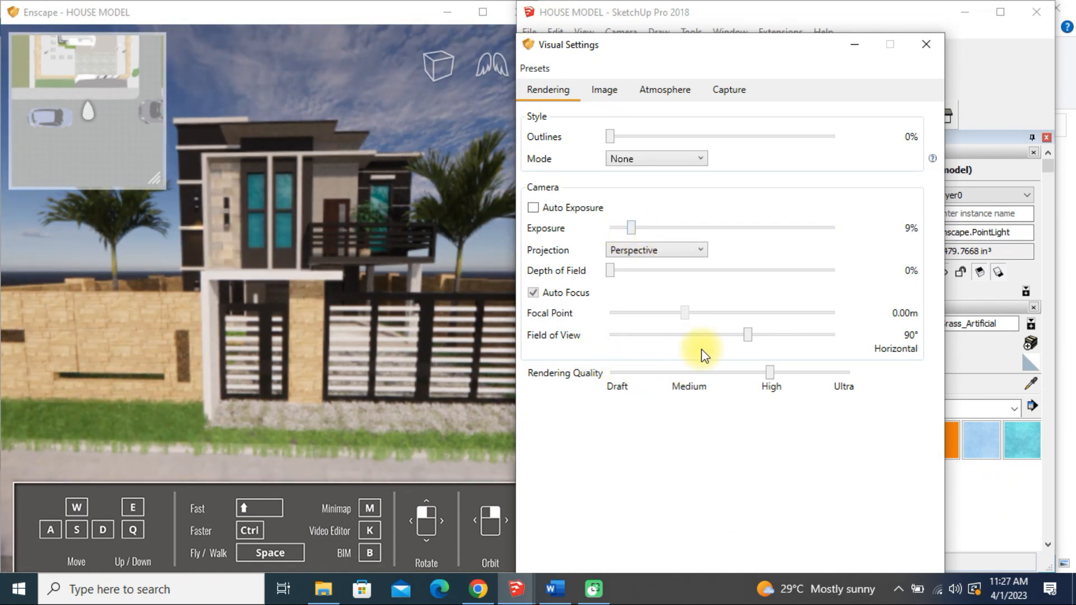
{"action": "mouse_move", "coordinate": [751, 340]}
{"action": "left_mouse_down"}
{"action": "mouse_move", "coordinate": [731, 343]}
{"action": "mouse_move", "coordinate": [783, 337]}
{"action": "mouse_move", "coordinate": [756, 336]}
{"action": "left_mouse_up"}
Preview the rendering quality at Draft and Medium and return it to High
{"action": "left_click", "coordinate": [619, 373]}
{"action": "left_click", "coordinate": [688, 376]}
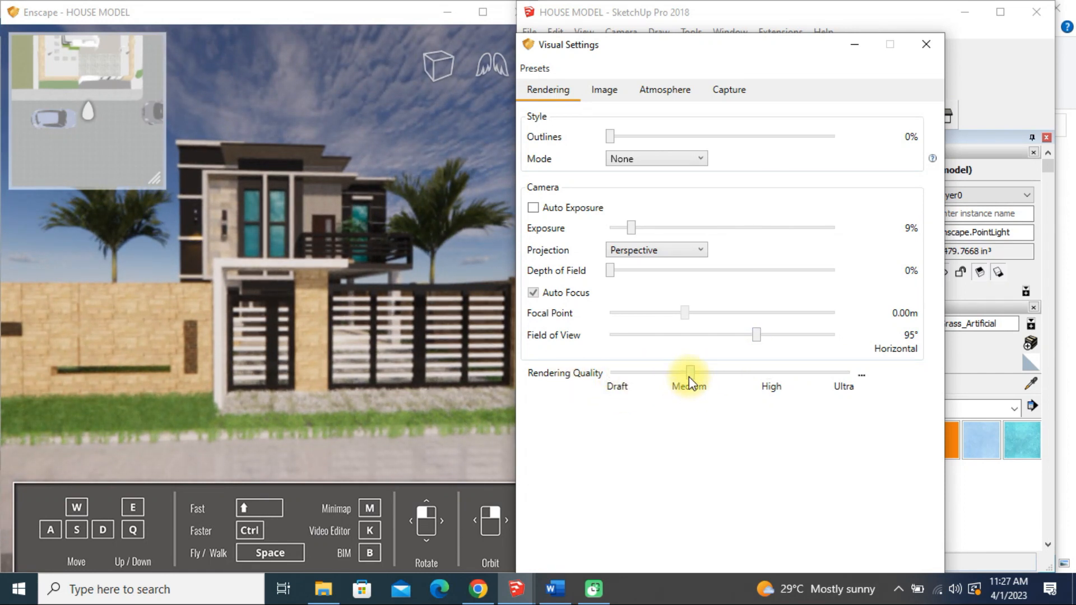
{"action": "left_click", "coordinate": [774, 376]}
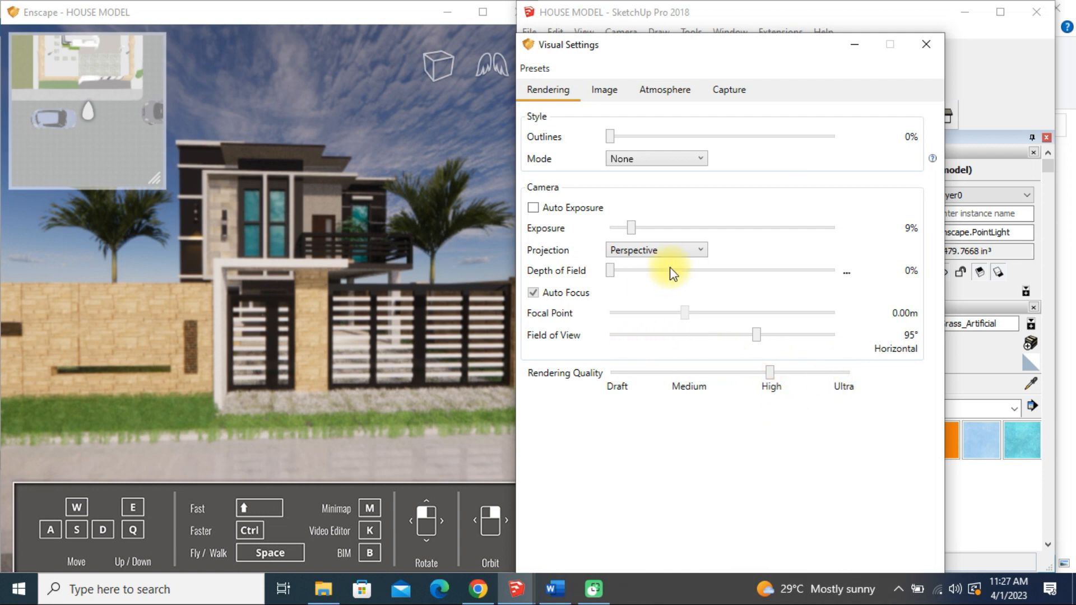
Preview the house in Two-Point projection and return the camera to Perspective
{"action": "left_click", "coordinate": [637, 251]}
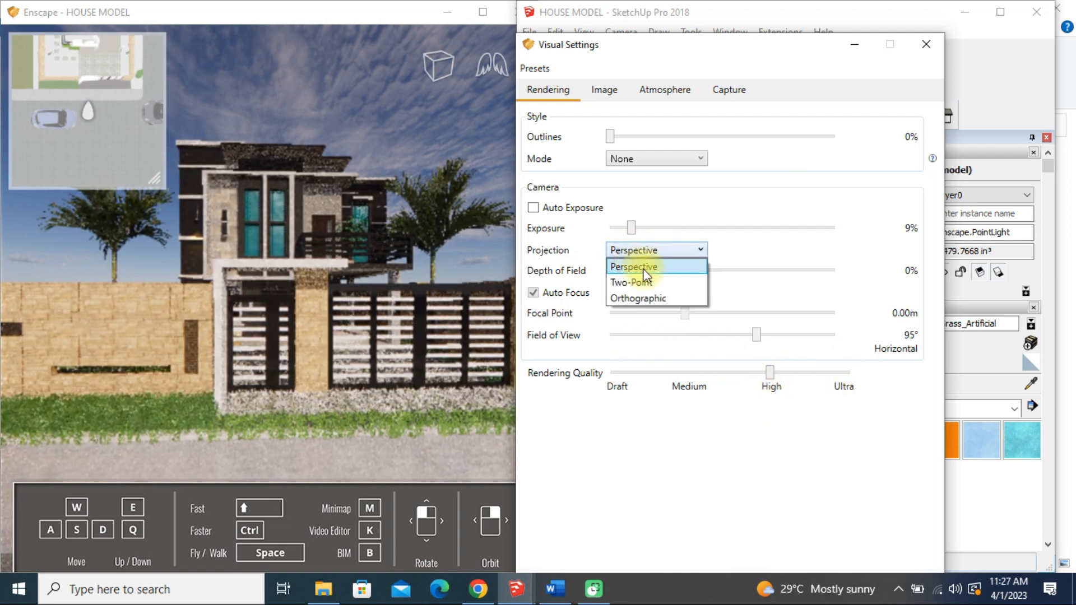
{"action": "left_click", "coordinate": [642, 283]}
{"action": "left_click", "coordinate": [353, 293]}
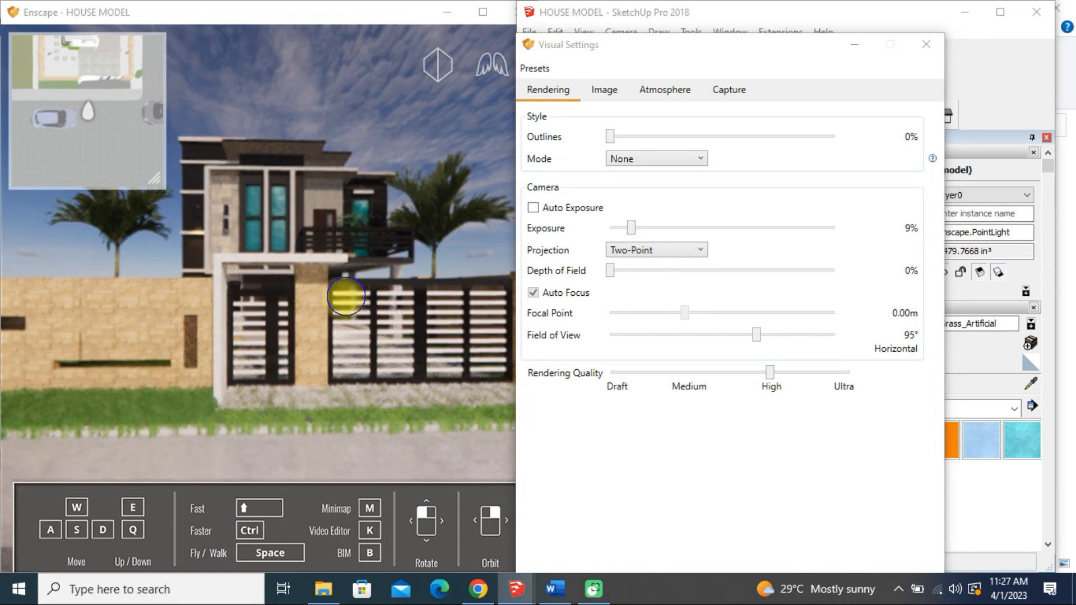
{"action": "left_click", "coordinate": [623, 251]}
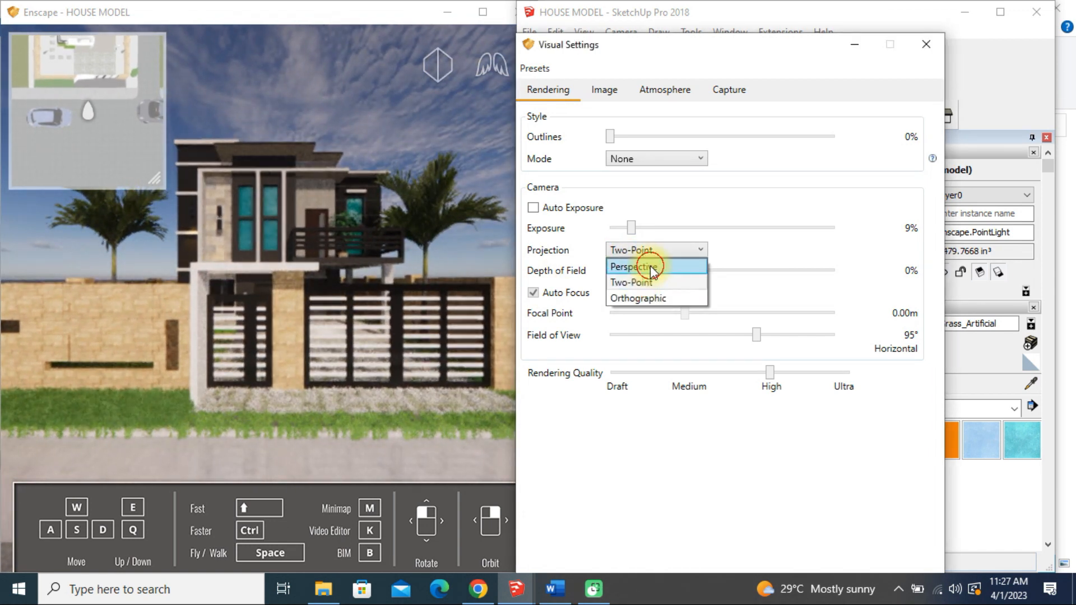
{"action": "left_click", "coordinate": [648, 263]}
Preview the house in the White, Polystyrol and Light View modes and return the mode to None
{"action": "left_click", "coordinate": [653, 158]}
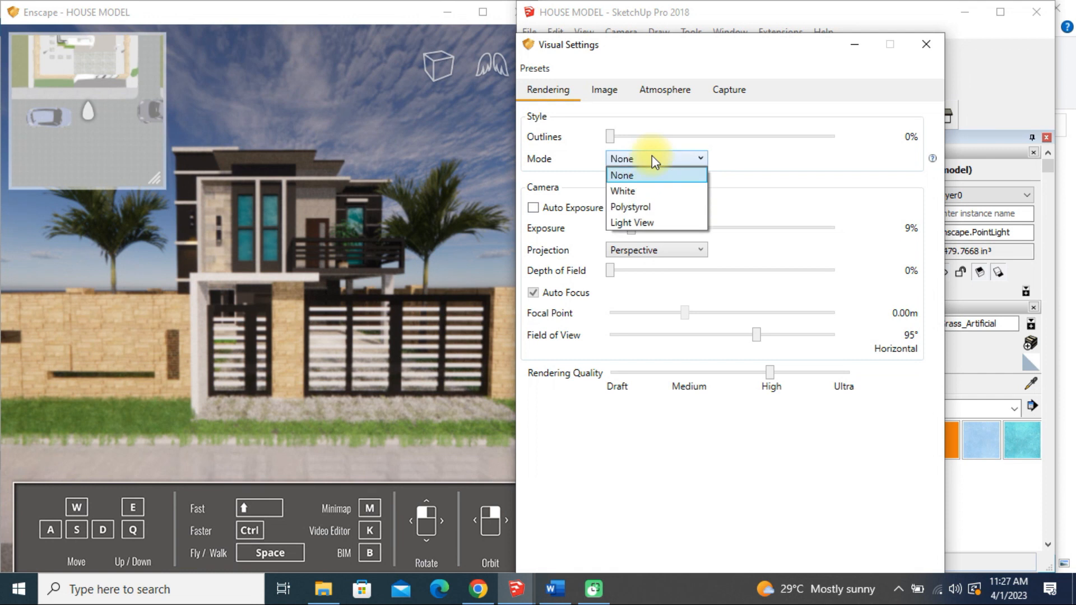
{"action": "left_click", "coordinate": [636, 192]}
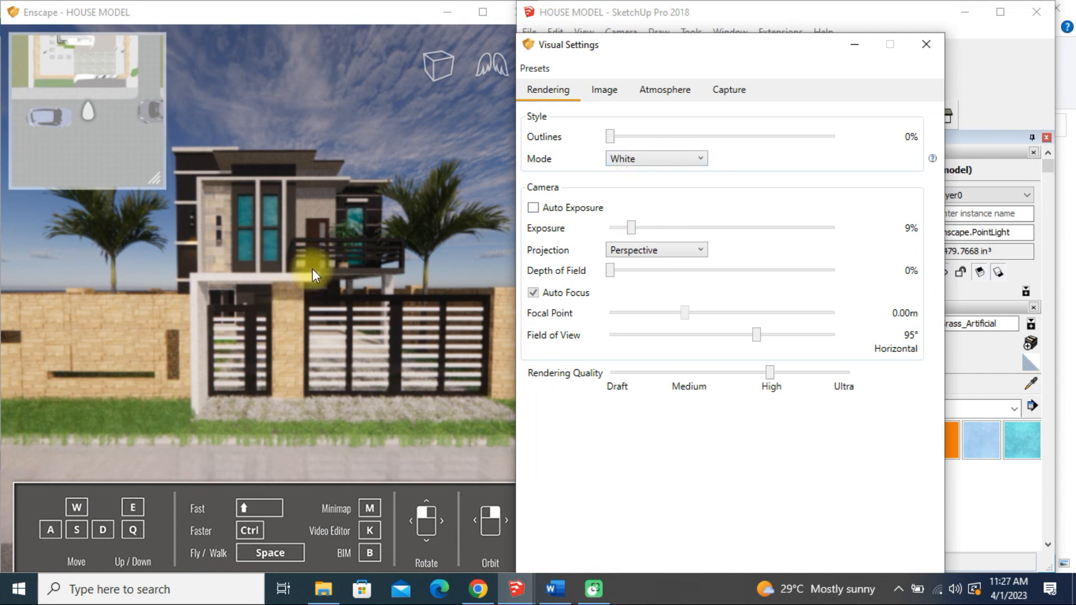
{"action": "right_click_drag", "start_coordinate": [367, 318], "coordinate": [440, 315]}
{"action": "left_click", "coordinate": [667, 158]}
{"action": "left_click", "coordinate": [646, 206]}
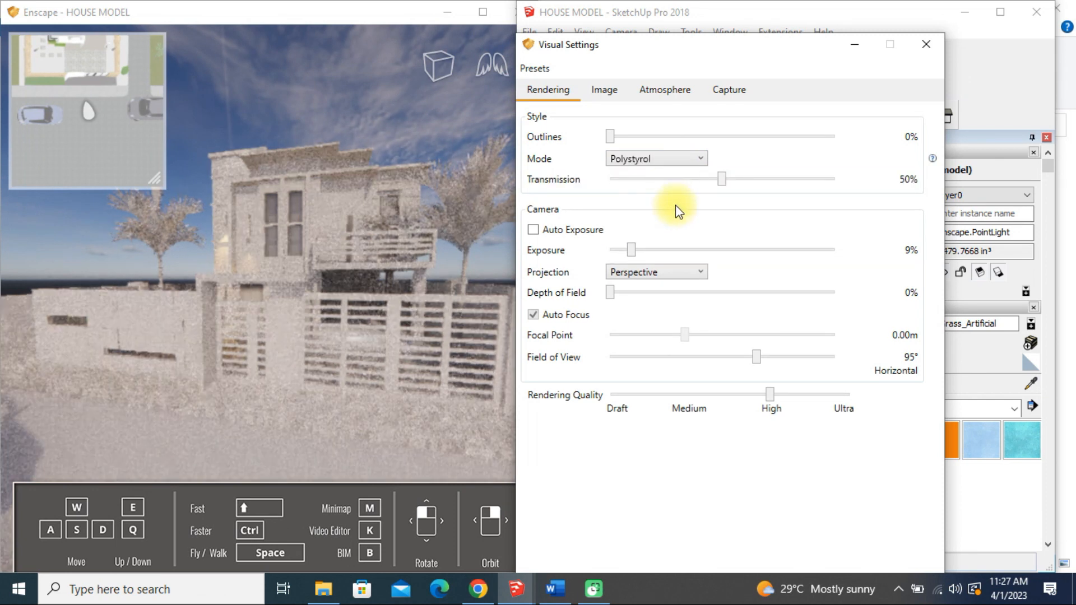
{"action": "left_click", "coordinate": [664, 152]}
{"action": "left_click", "coordinate": [650, 219]}
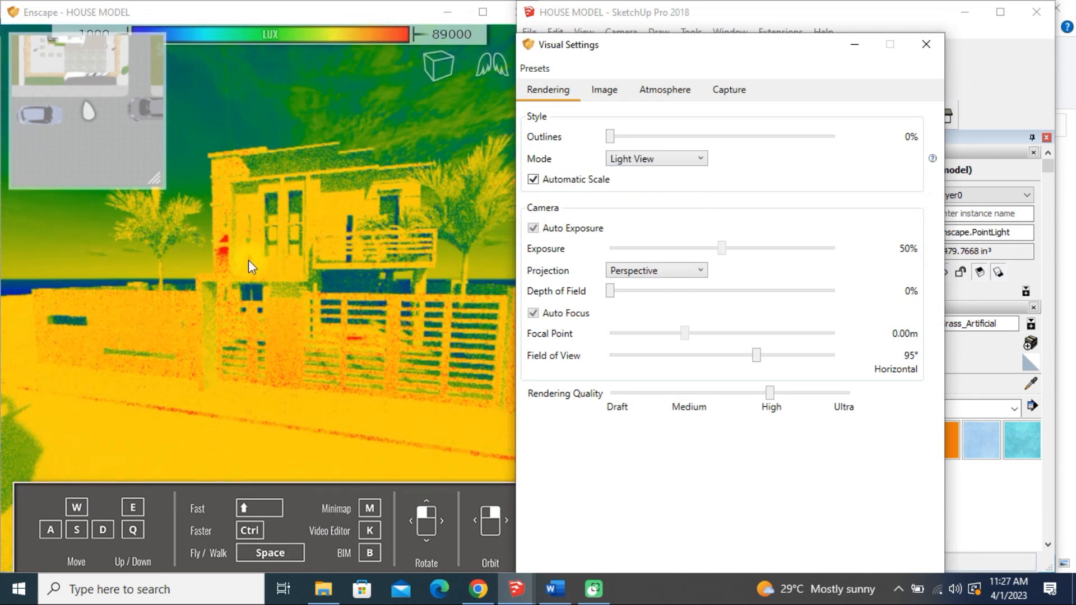
{"action": "right_click_drag", "start_coordinate": [217, 262], "coordinate": [223, 247]}
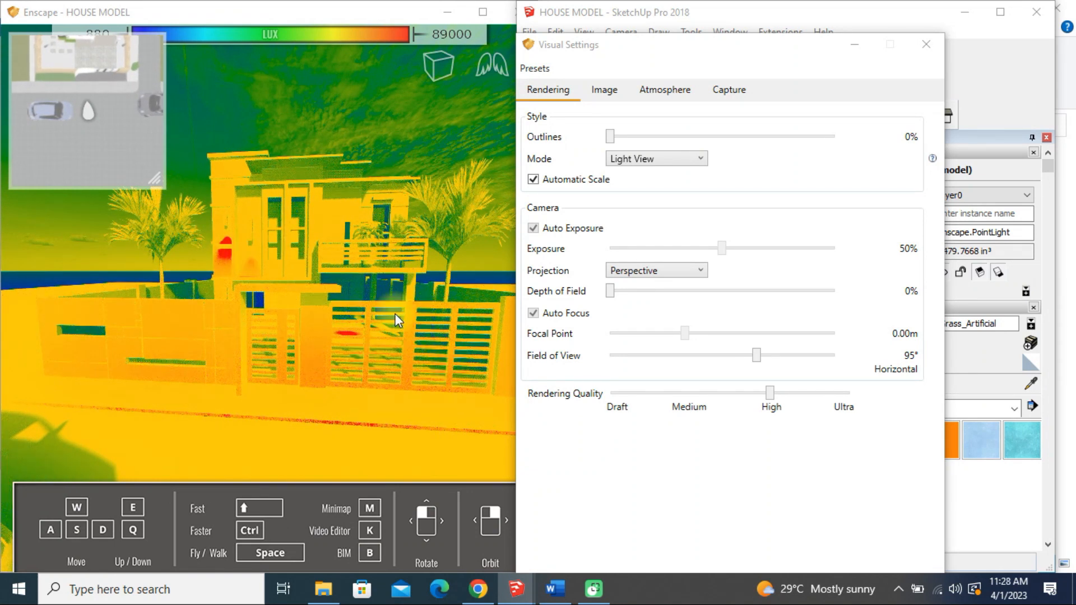
{"action": "left_click", "coordinate": [632, 161]}
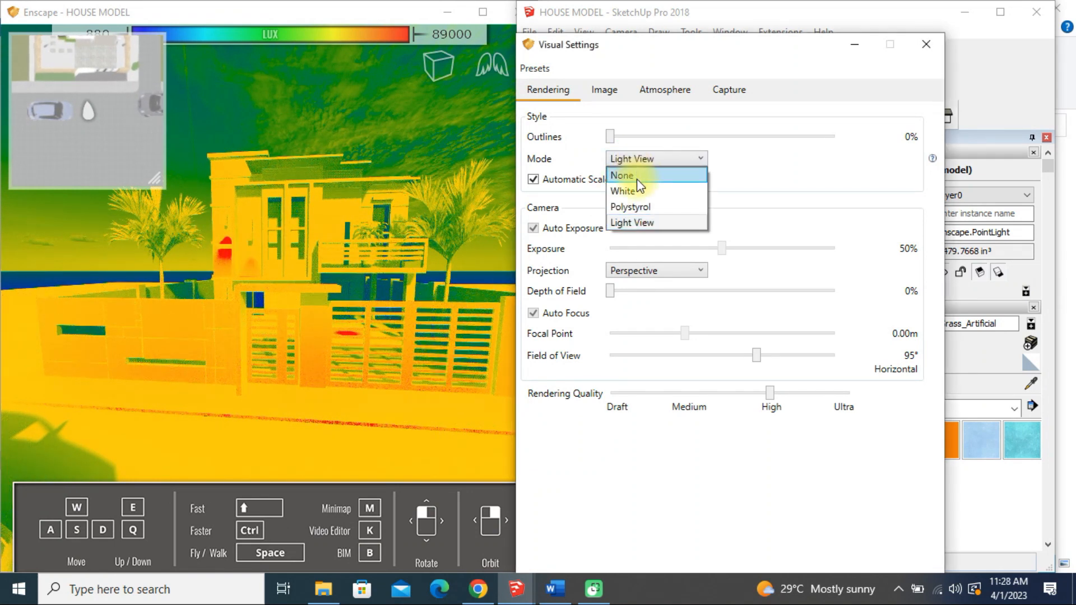
{"action": "left_click", "coordinate": [640, 176]}
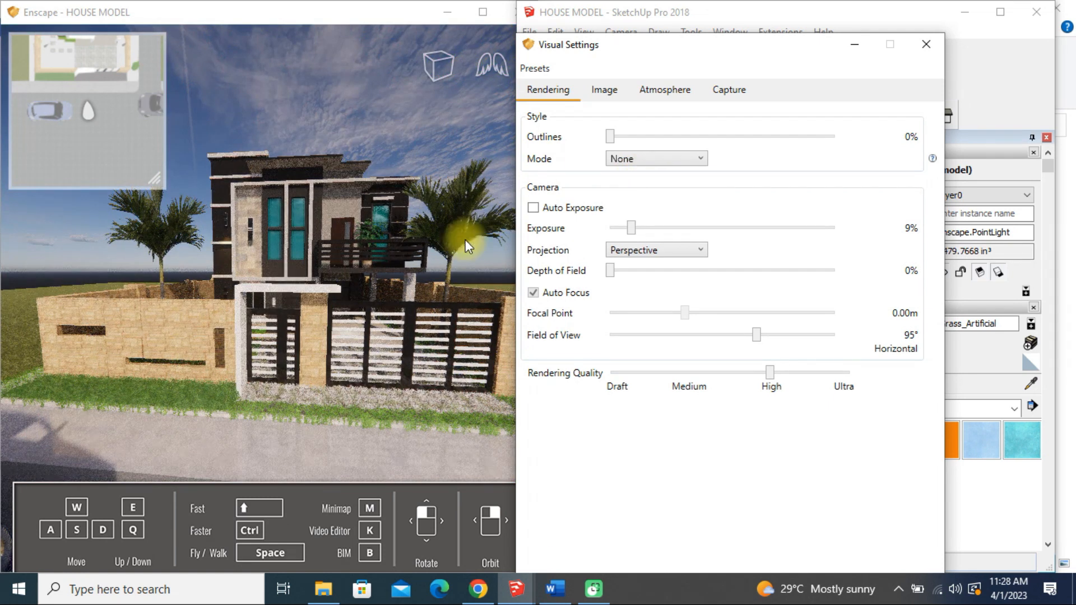
Set the outlines to 7%, and adjust the image contrast to 66% highlights and -64% shadows
{"action": "left_click_drag", "start_coordinate": [610, 137], "coordinate": [642, 135]}
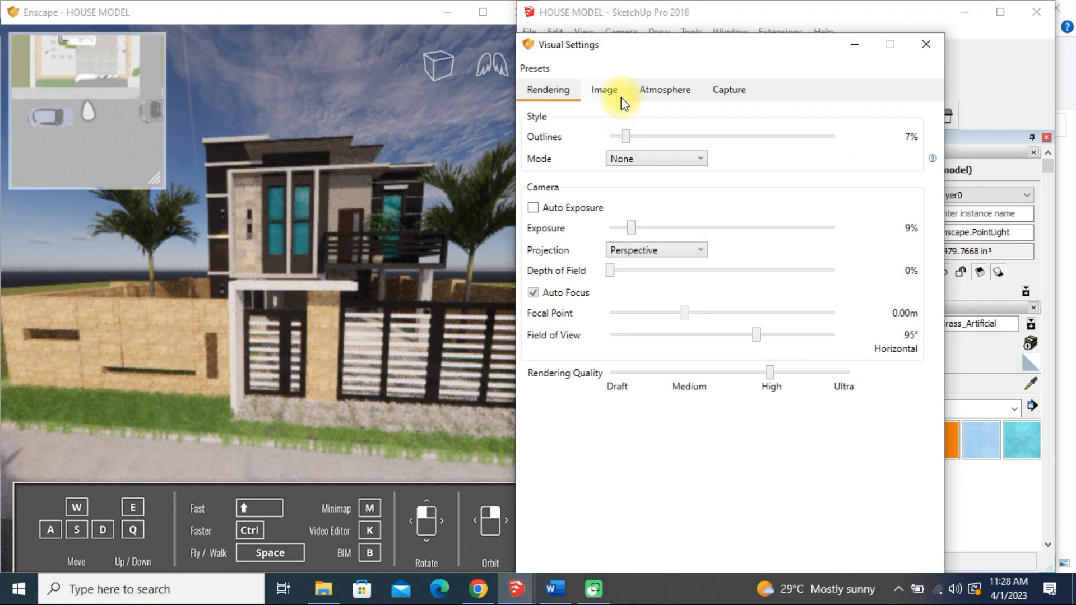
{"action": "left_click", "coordinate": [604, 92]}
{"action": "left_click_drag", "start_coordinate": [738, 157], "coordinate": [763, 158]}
{"action": "mouse_move", "coordinate": [882, 173]}
{"action": "left_mouse_down"}
{"action": "mouse_move", "coordinate": [675, 161]}
{"action": "mouse_move", "coordinate": [884, 178]}
{"action": "left_mouse_up"}
{"action": "left_click_drag", "start_coordinate": [776, 170], "coordinate": [813, 172]}
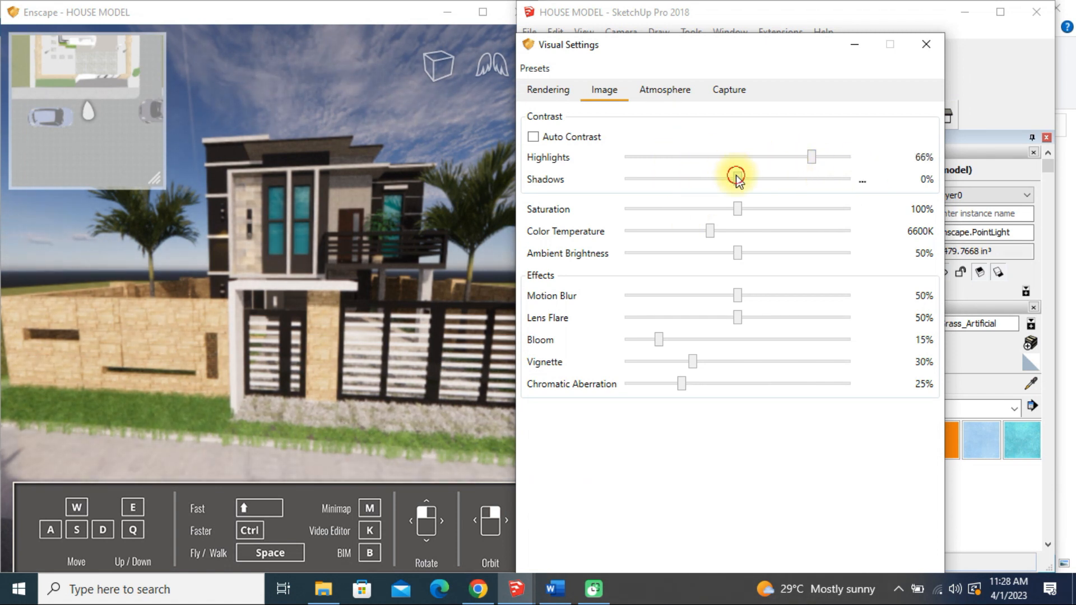
{"action": "mouse_move", "coordinate": [674, 177]}
{"action": "left_mouse_down"}
{"action": "mouse_move", "coordinate": [622, 180]}
{"action": "mouse_move", "coordinate": [884, 193]}
{"action": "mouse_move", "coordinate": [665, 184]}
{"action": "left_mouse_up"}
Set saturation to 97%, color temperature 9951K, ambient brightness 74%, motion blur 55%, lens flare 65%, vignette 27% and chromatic aberration 38%
{"action": "left_click_drag", "start_coordinate": [736, 209], "coordinate": [817, 232]}
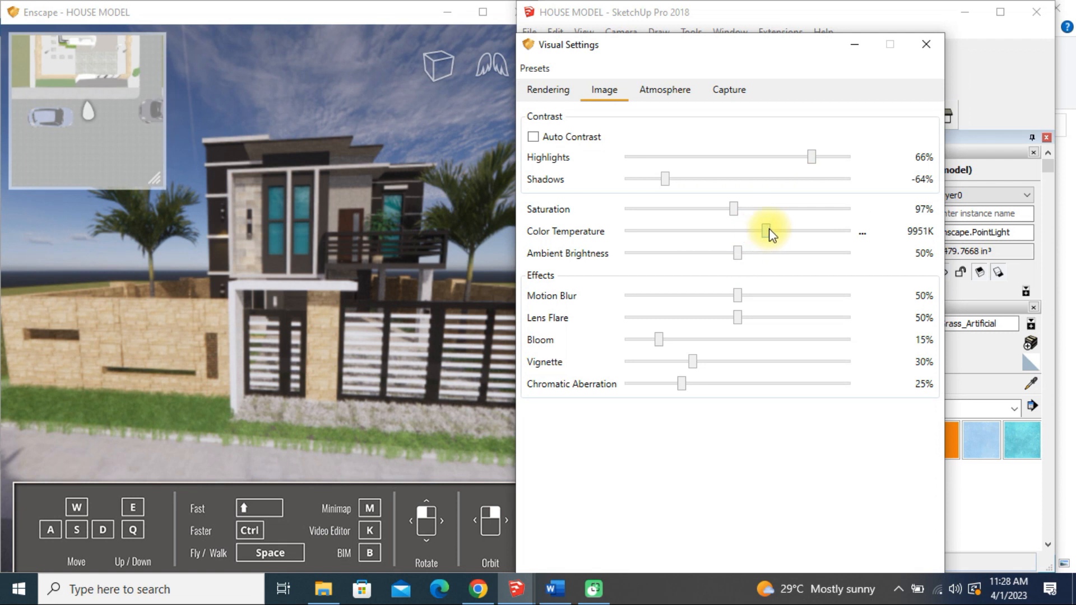
{"action": "left_click_drag", "start_coordinate": [738, 253], "coordinate": [795, 258]}
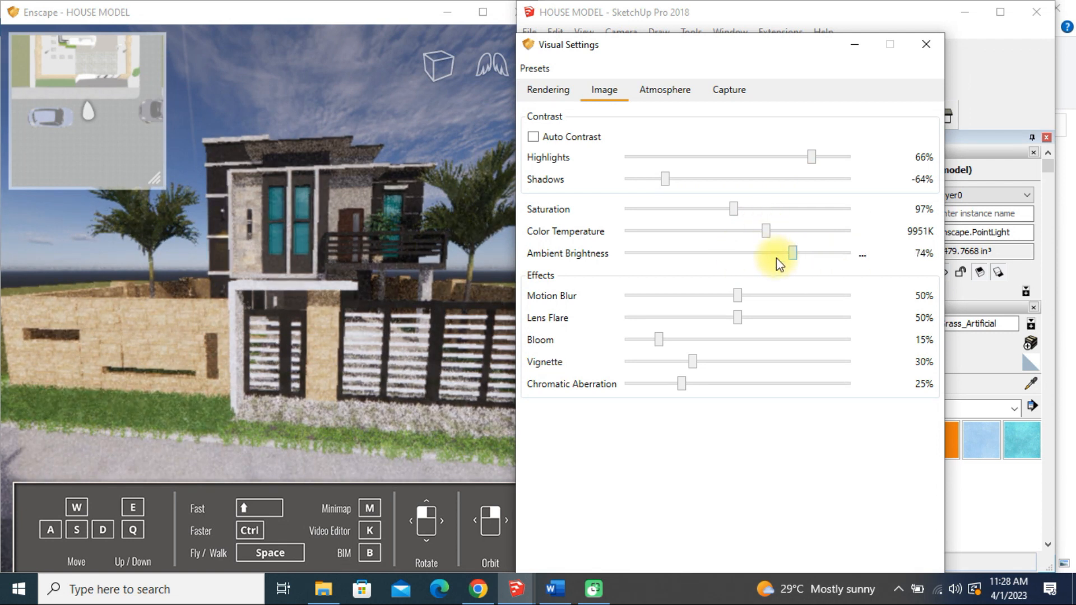
{"action": "left_click_drag", "start_coordinate": [738, 297], "coordinate": [774, 318]}
{"action": "left_click_drag", "start_coordinate": [689, 388], "coordinate": [677, 339]}
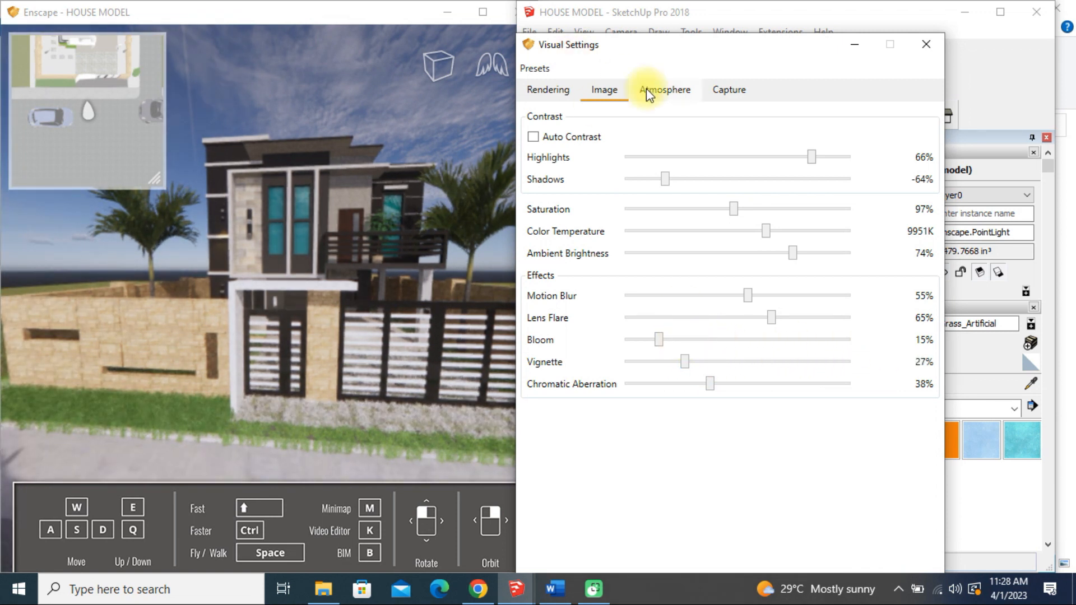
Try and remove the white background, and set sun brightness to 91%, night sky brightness to 118% and artificial light brightness to 200%
{"action": "left_click", "coordinate": [678, 97]}
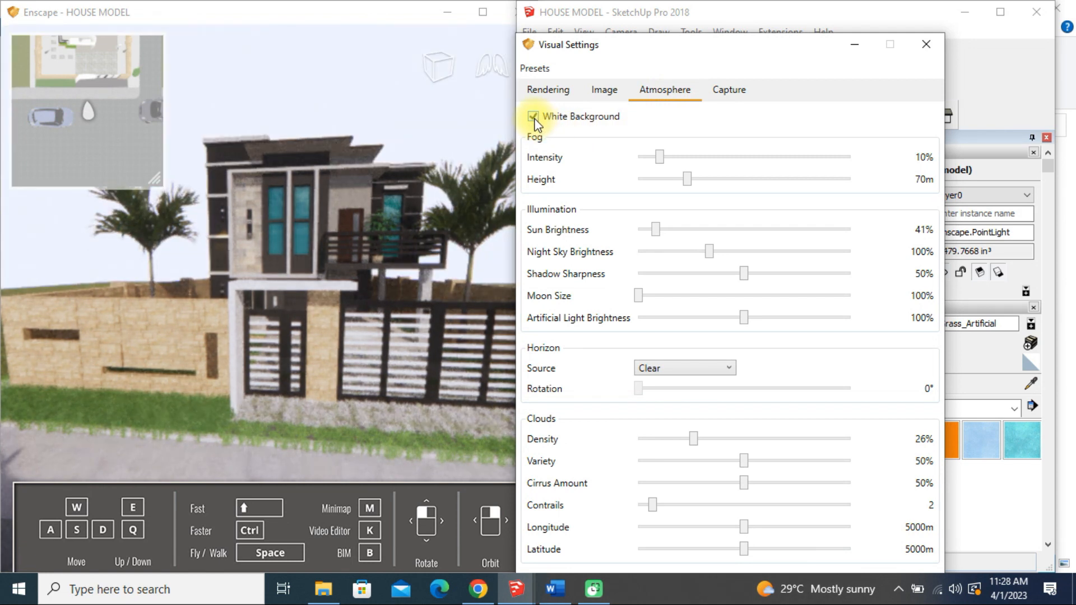
{"action": "left_click", "coordinate": [532, 117]}
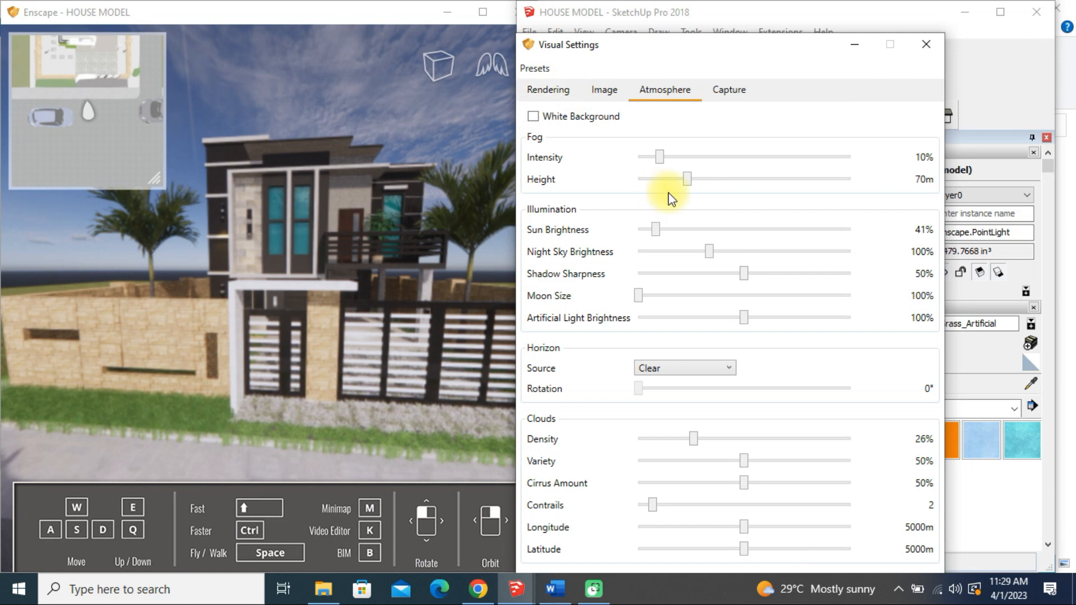
{"action": "left_click_drag", "start_coordinate": [655, 230], "coordinate": [677, 229]}
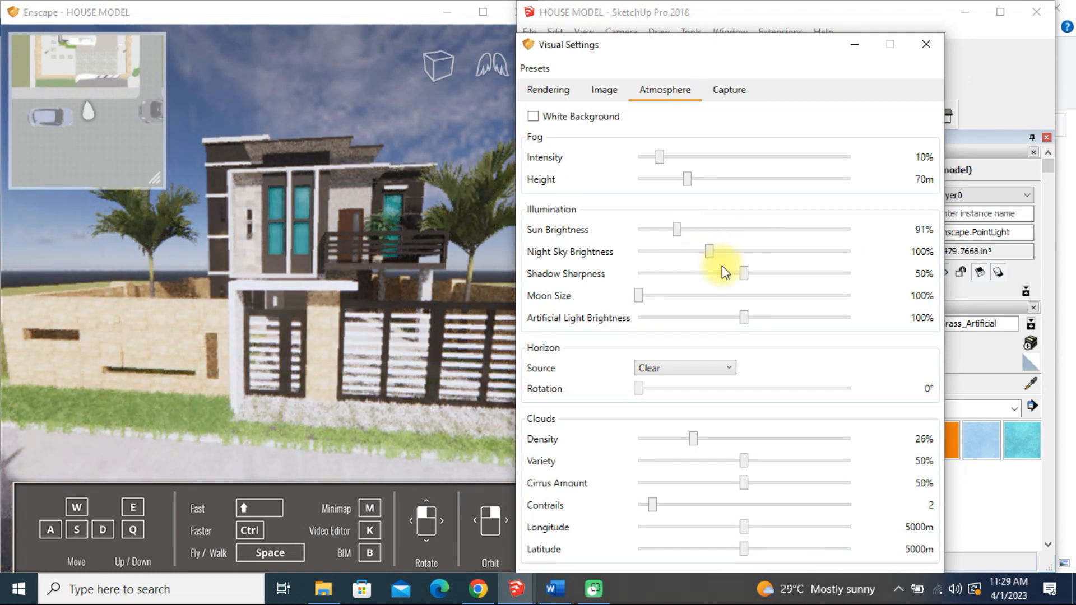
{"action": "mouse_move", "coordinate": [712, 251]}
{"action": "left_mouse_down"}
{"action": "mouse_move", "coordinate": [808, 251]}
{"action": "mouse_move", "coordinate": [722, 251]}
{"action": "left_mouse_up"}
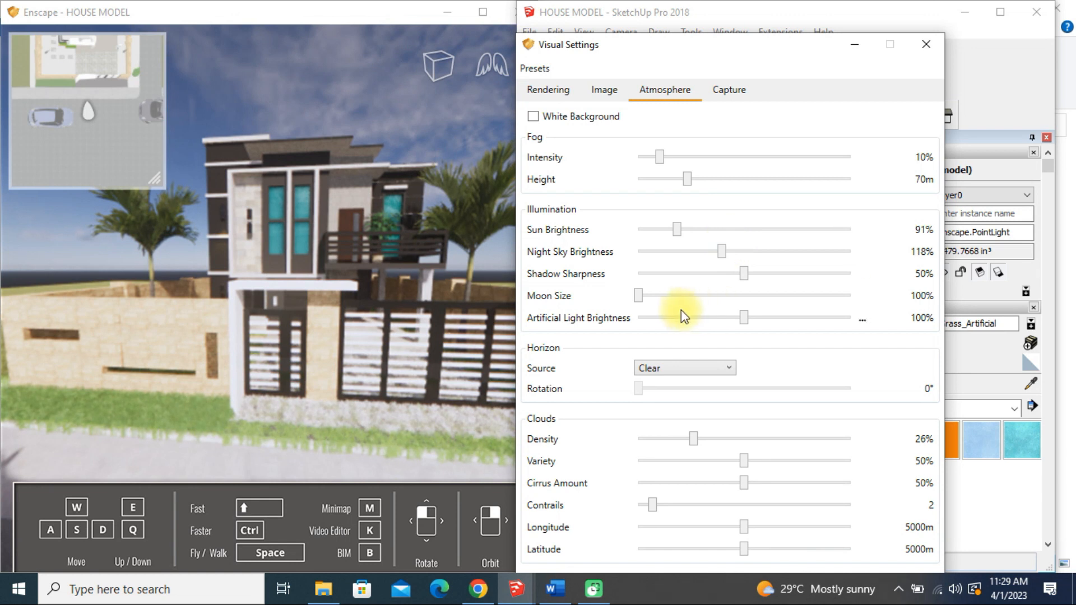
{"action": "mouse_move", "coordinate": [744, 326]}
{"action": "left_mouse_down"}
{"action": "mouse_move", "coordinate": [858, 326]}
{"action": "mouse_move", "coordinate": [685, 314]}
{"action": "mouse_move", "coordinate": [876, 330]}
{"action": "left_mouse_up"}
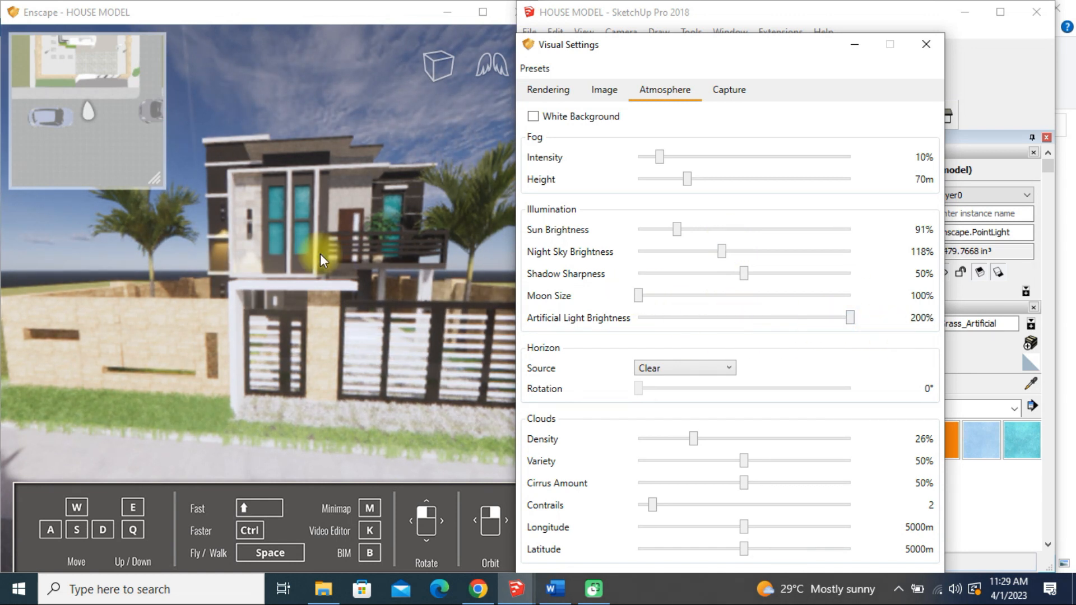
{"action": "left_click", "coordinate": [218, 236]}
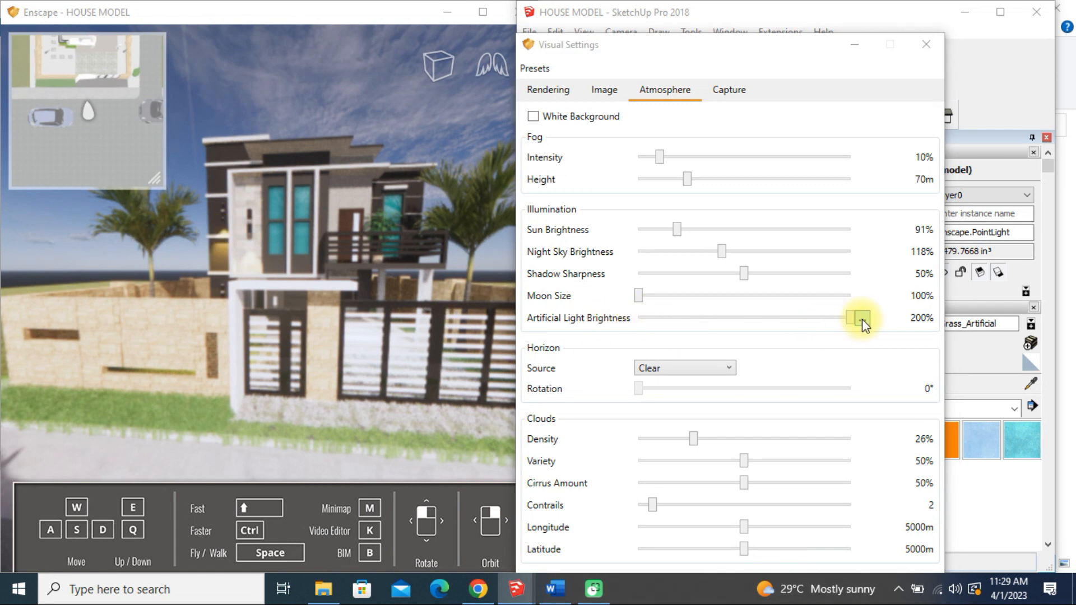
{"action": "mouse_move", "coordinate": [855, 317]}
{"action": "left_mouse_down"}
{"action": "mouse_move", "coordinate": [750, 312]}
{"action": "mouse_move", "coordinate": [867, 319]}
{"action": "mouse_move", "coordinate": [740, 320]}
{"action": "mouse_move", "coordinate": [859, 317]}
{"action": "left_mouse_up"}
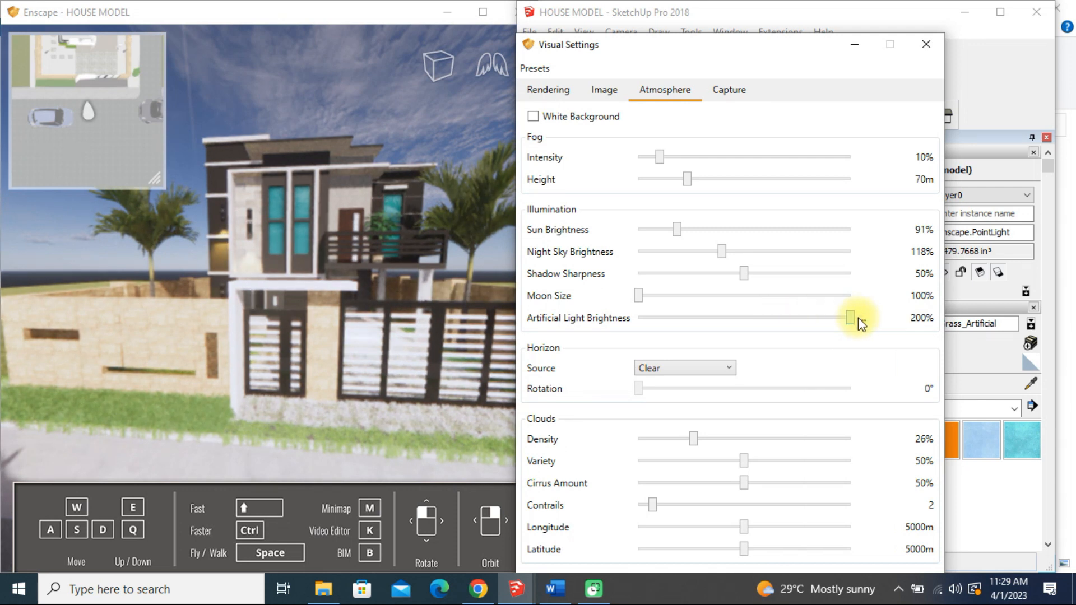
Preview the Forest, Construction Site, Town and Urban horizon sources around the house
{"action": "left_click", "coordinate": [668, 371]}
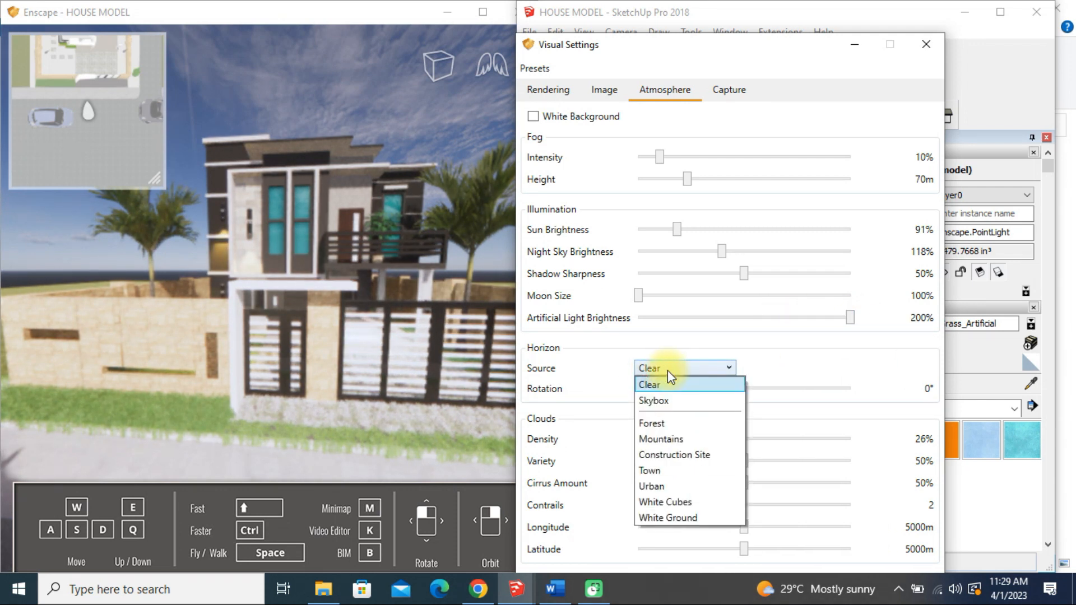
{"action": "left_click", "coordinate": [656, 424]}
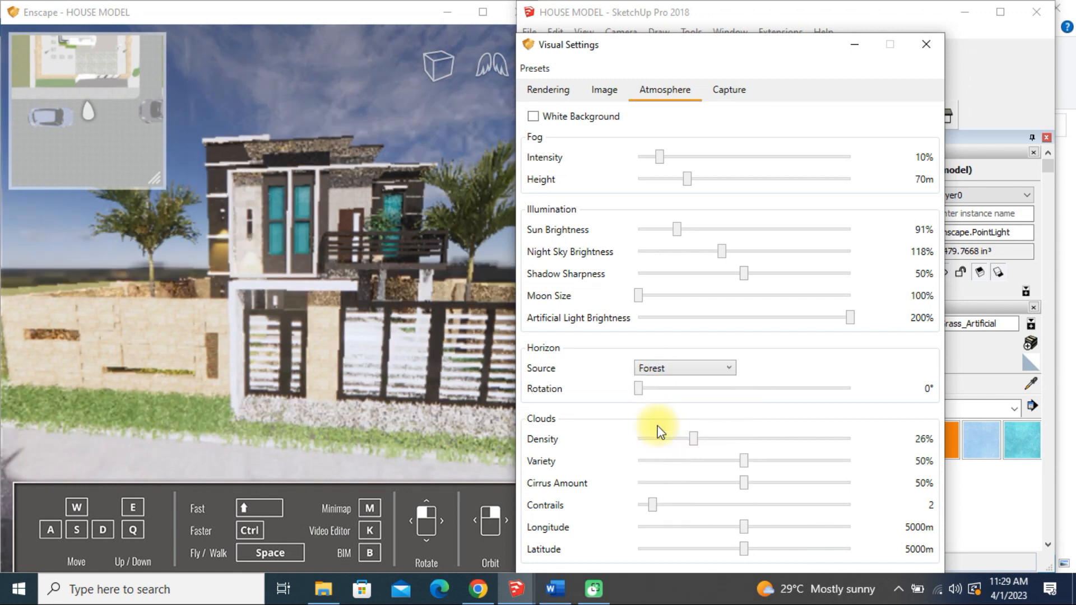
{"action": "left_click", "coordinate": [669, 374]}
{"action": "left_click", "coordinate": [678, 452]}
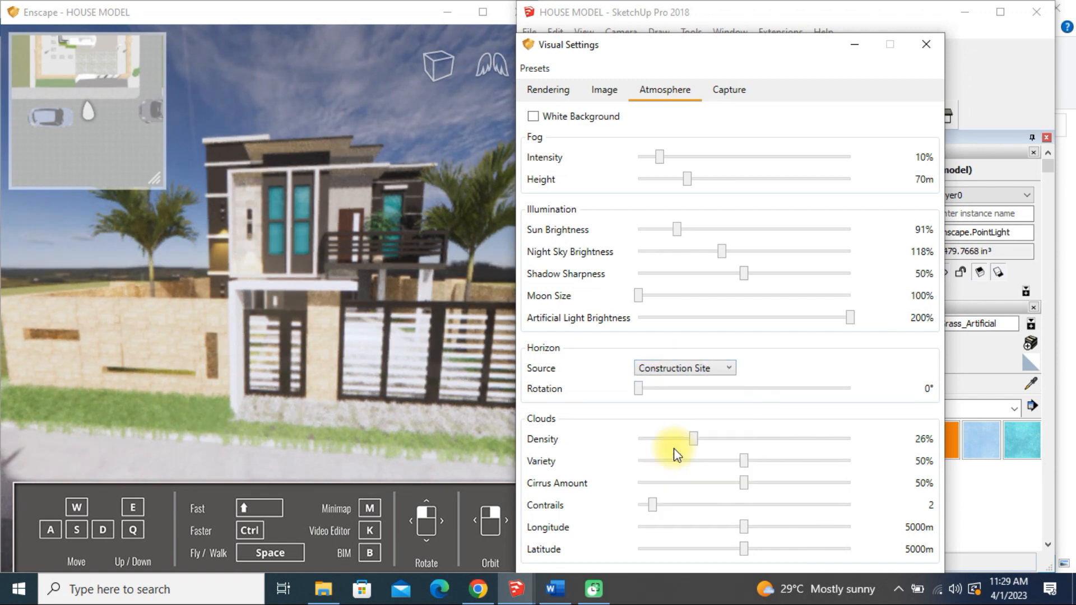
{"action": "left_click", "coordinate": [672, 371]}
{"action": "left_click", "coordinate": [675, 472]}
{"action": "left_click", "coordinate": [670, 366]}
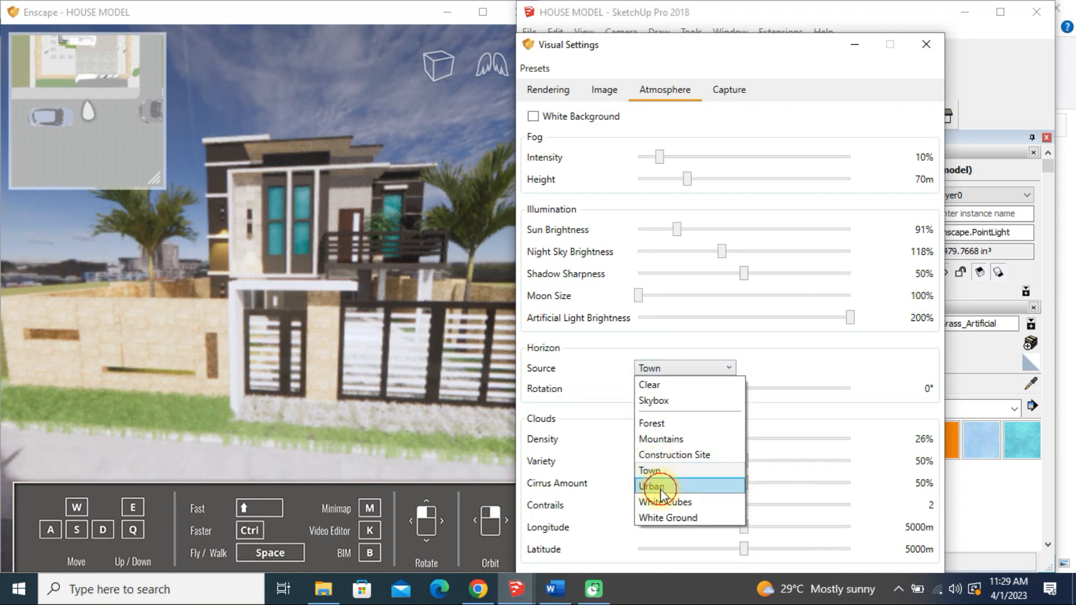
{"action": "left_click", "coordinate": [652, 485]}
Switch the horizon source to Skybox and load scythian_tombs_2_4k.hdr from the Downloads folder
{"action": "left_click", "coordinate": [678, 375]}
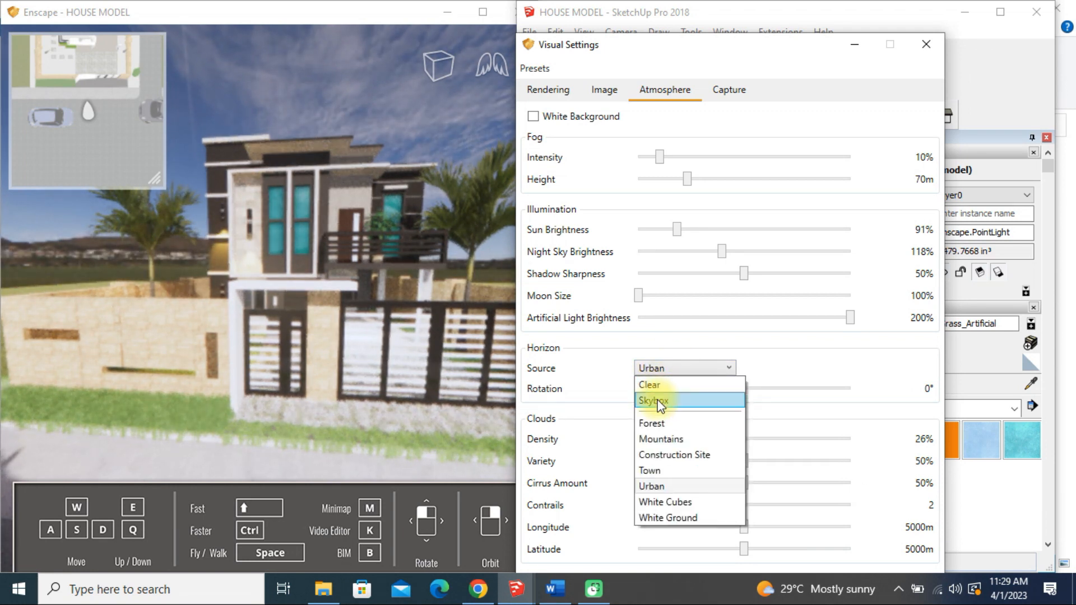
{"action": "left_click", "coordinate": [661, 402]}
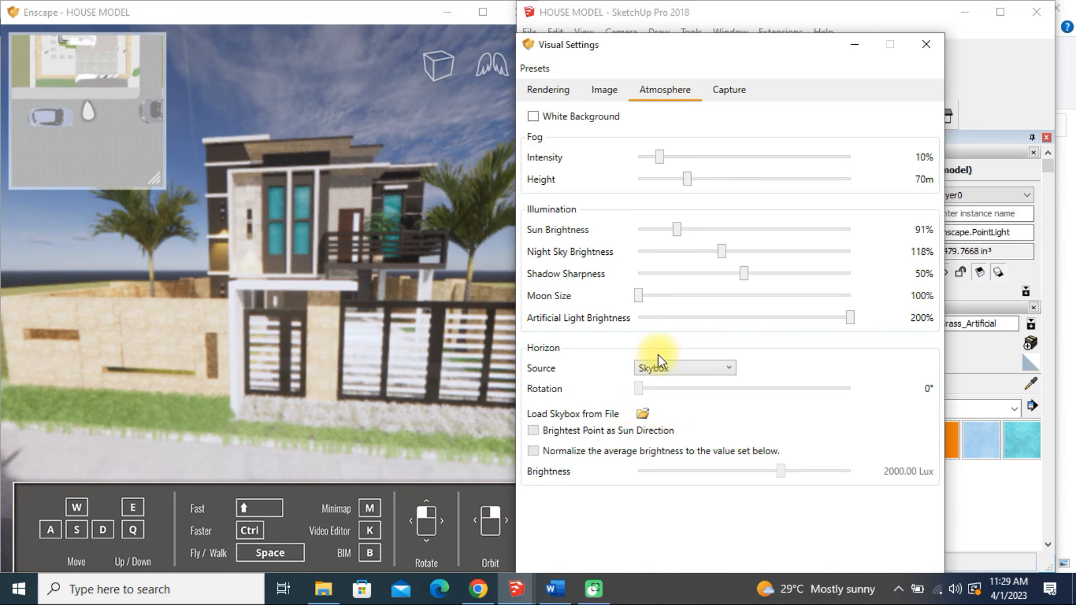
{"action": "left_click", "coordinate": [643, 415]}
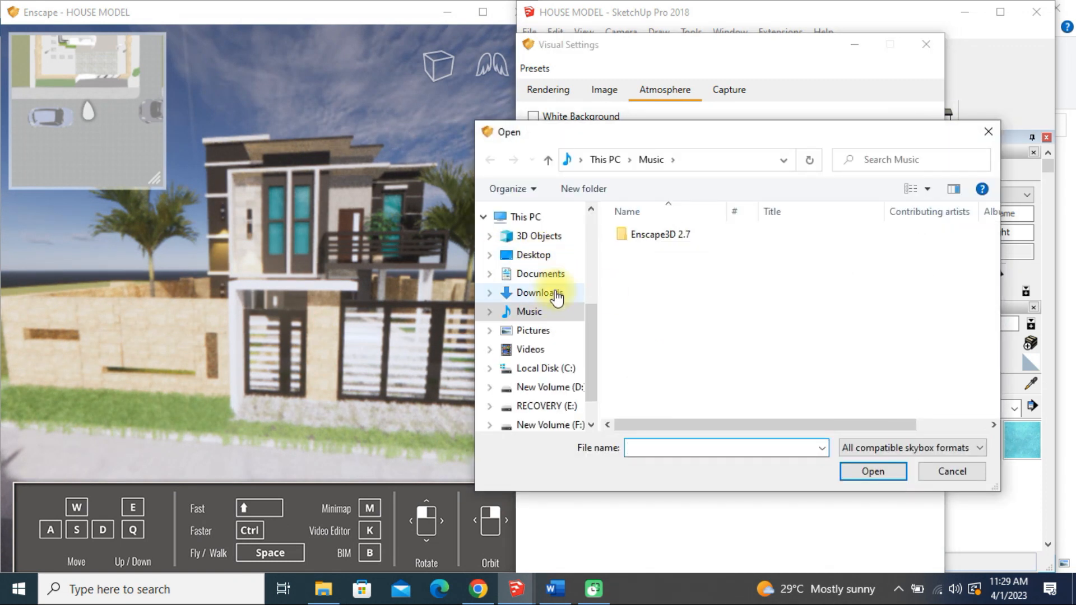
{"action": "left_click", "coordinate": [556, 293]}
{"action": "left_click", "coordinate": [685, 257]}
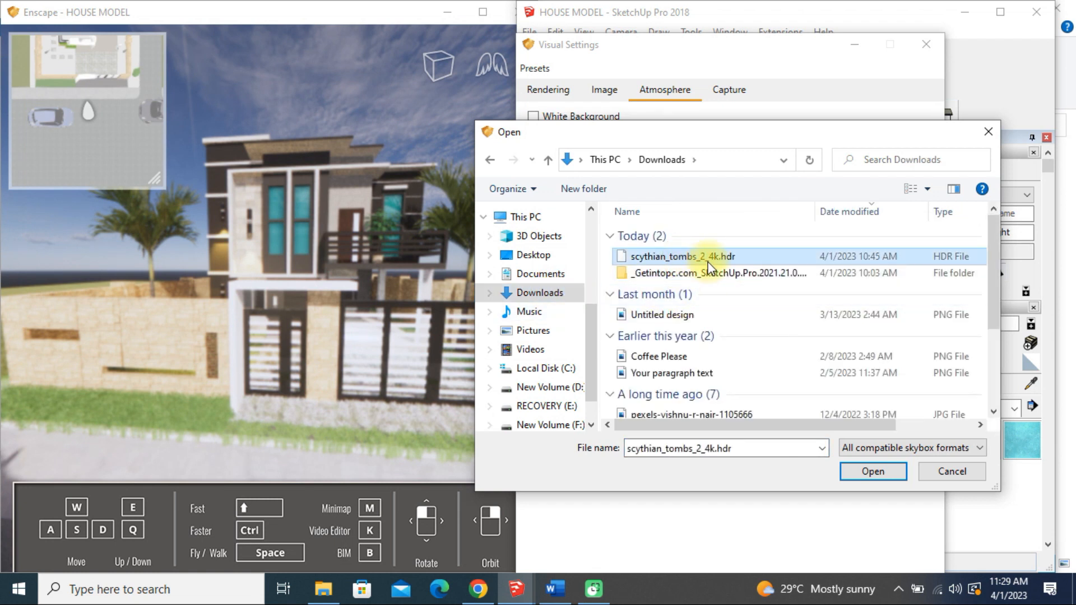
{"action": "left_click", "coordinate": [873, 471]}
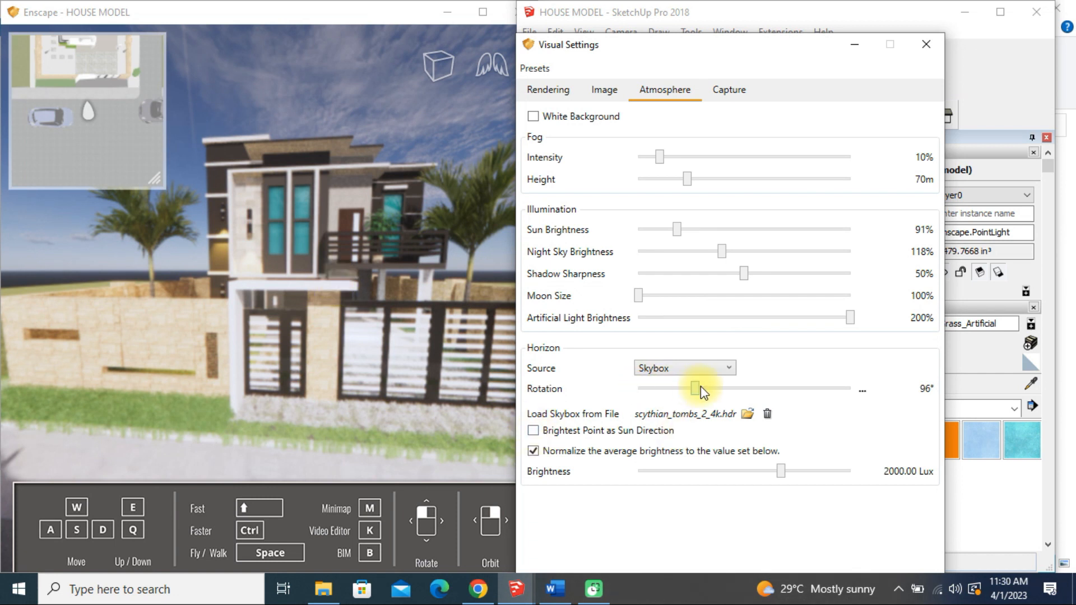
Set the horizon rotation of the loaded skybox to 360°
{"action": "left_click_drag", "start_coordinate": [797, 392], "coordinate": [695, 391]}
{"action": "left_click", "coordinate": [668, 414]}
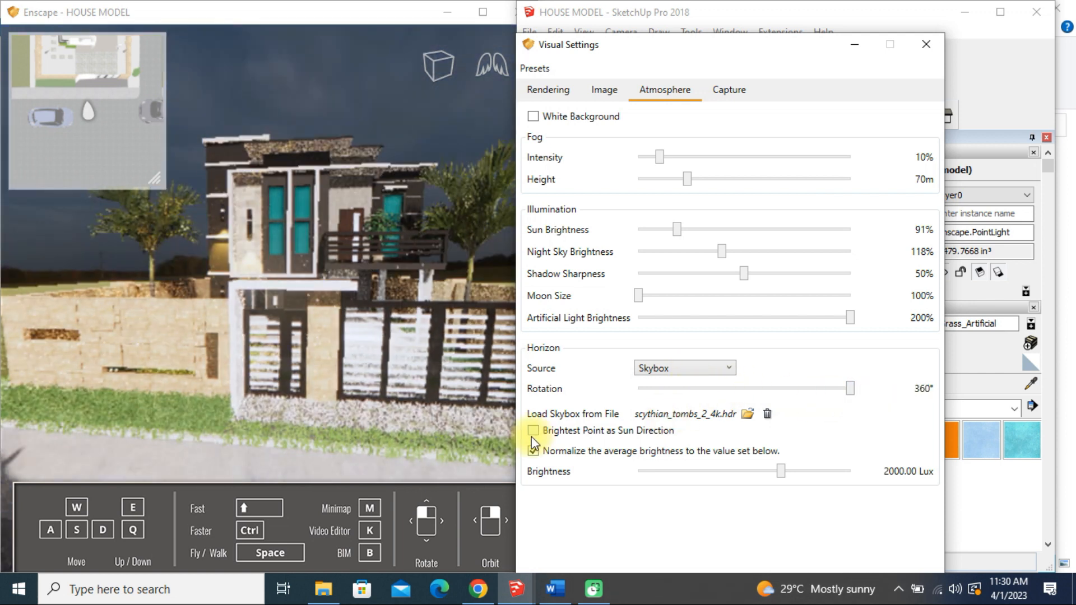
{"action": "right_click_drag", "start_coordinate": [331, 304], "coordinate": [402, 304]}
{"action": "right_click_drag", "start_coordinate": [335, 281], "coordinate": [334, 280]}
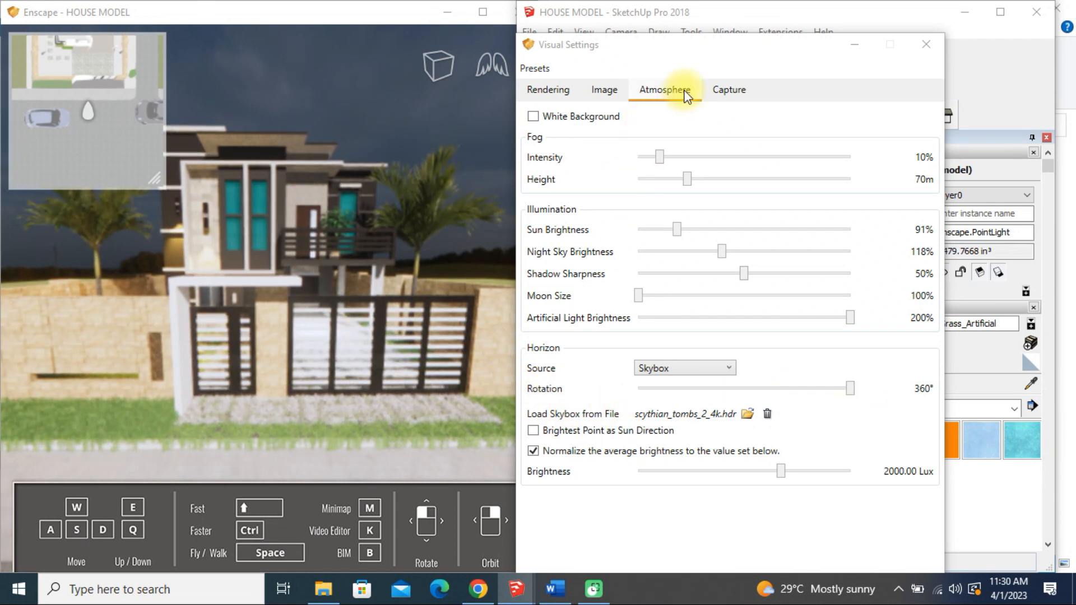
{"action": "left_click", "coordinate": [657, 78]}
{"action": "left_click", "coordinate": [619, 89]}
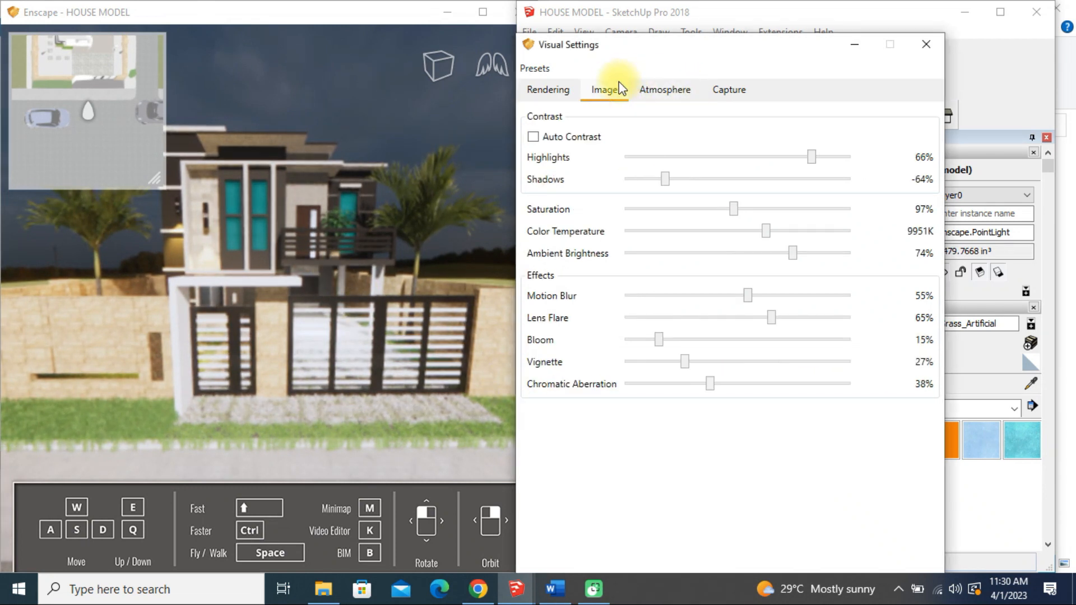
{"action": "left_click", "coordinate": [684, 91]}
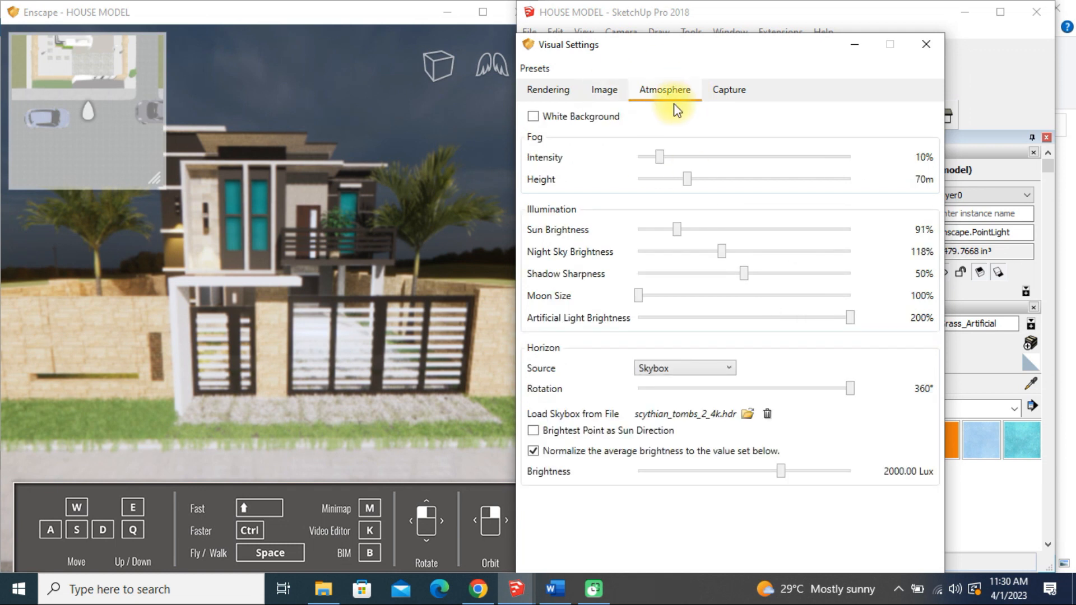
{"action": "left_click", "coordinate": [553, 87]}
{"action": "left_click", "coordinate": [607, 90]}
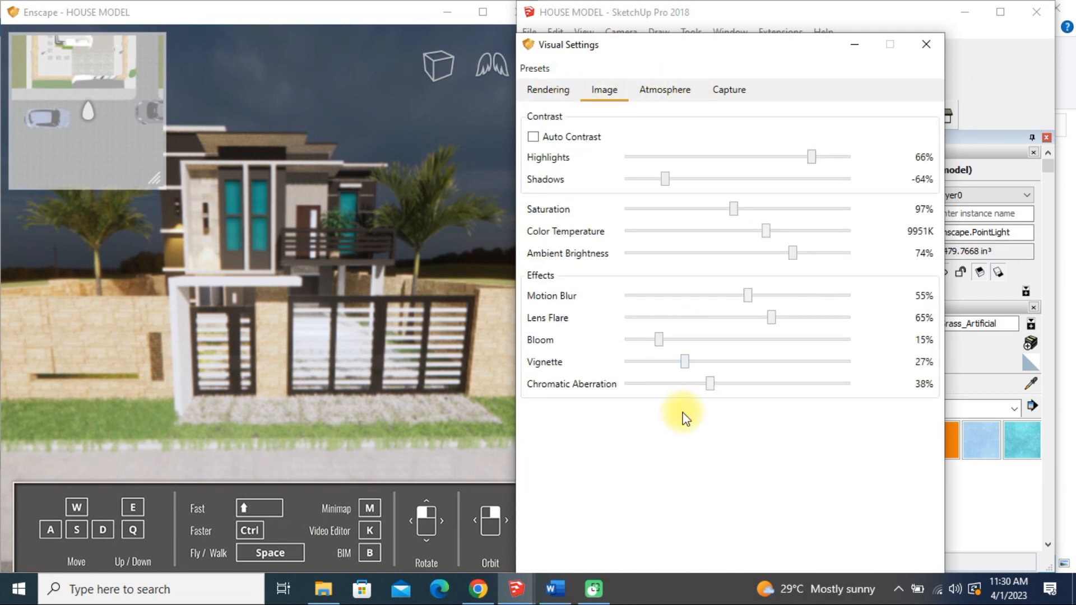
{"action": "left_click", "coordinate": [662, 91]}
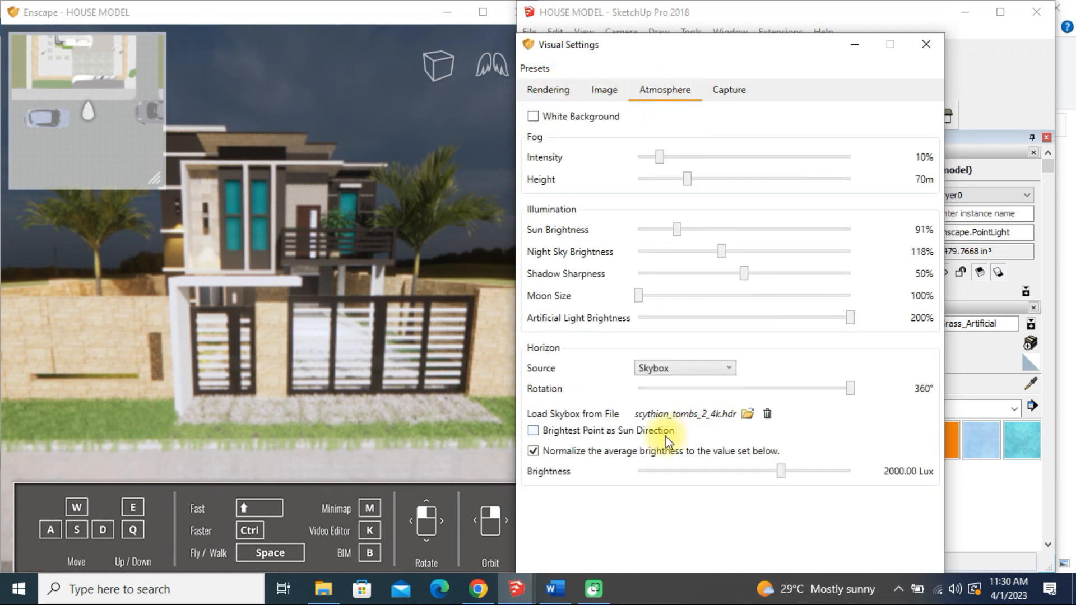
Set the horizon source to Mountains and the clouds to 54% density, 23% variety and 1 contrail
{"action": "left_click", "coordinate": [691, 368]}
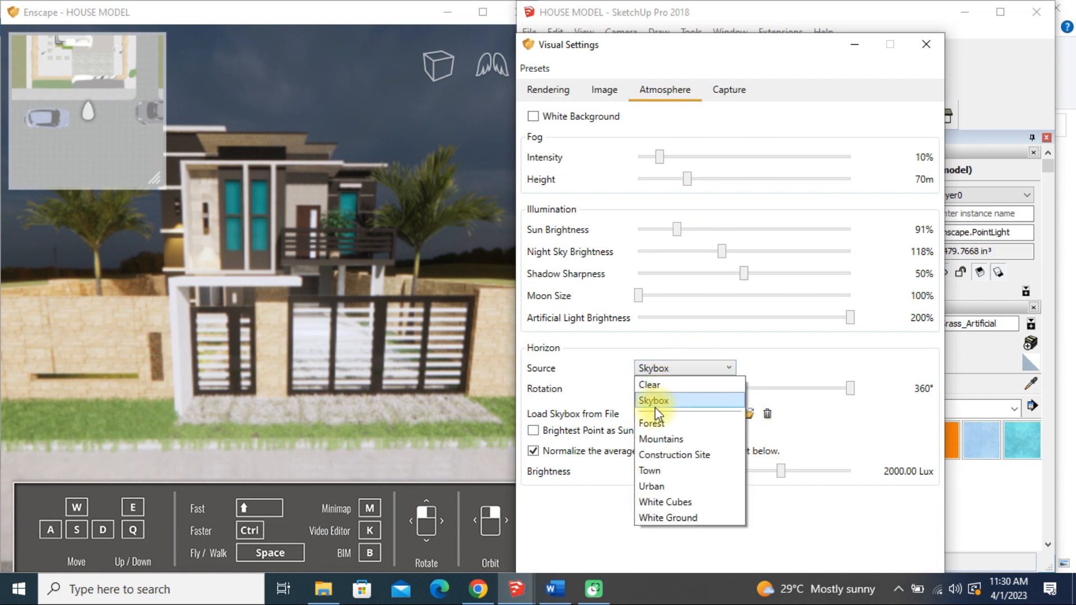
{"action": "left_click", "coordinate": [667, 440]}
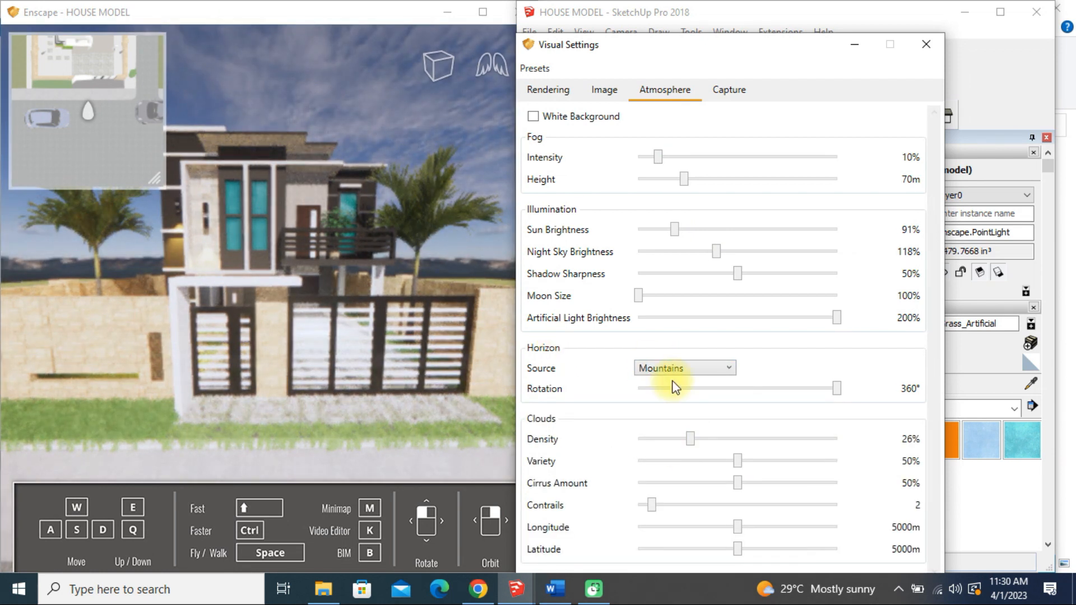
{"action": "mouse_move", "coordinate": [688, 438]}
{"action": "left_mouse_down"}
{"action": "mouse_move", "coordinate": [628, 435]}
{"action": "mouse_move", "coordinate": [734, 442]}
{"action": "mouse_move", "coordinate": [675, 442]}
{"action": "mouse_move", "coordinate": [694, 449]}
{"action": "left_mouse_up"}
{"action": "left_click_drag", "start_coordinate": [749, 439], "coordinate": [690, 459]}
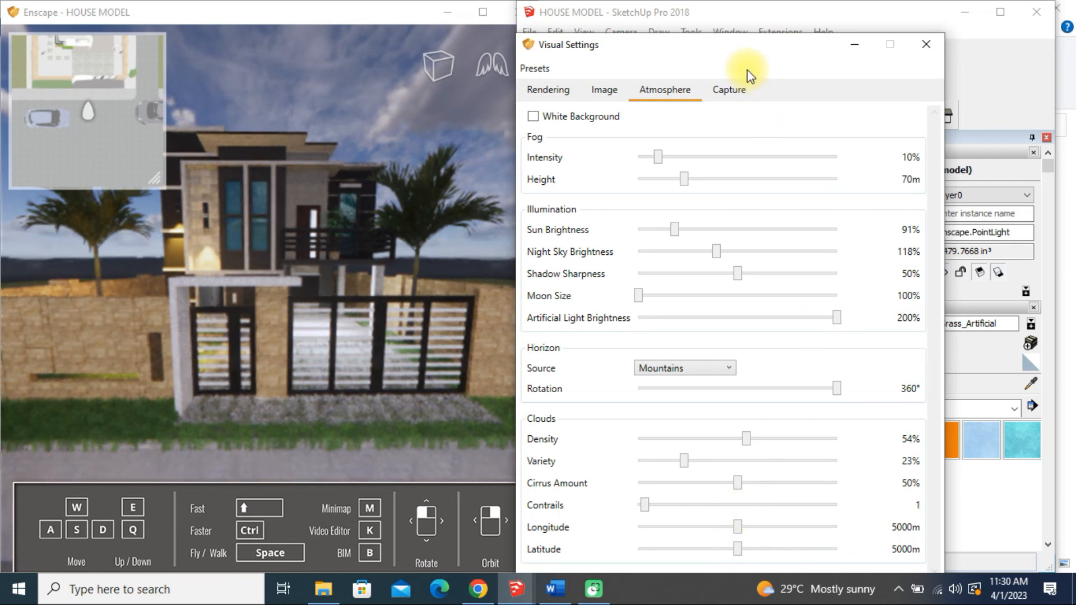
Set the cloud latitude to 502 m, the density to 0% and the longitude to 5873 m
{"action": "left_click_drag", "start_coordinate": [749, 55], "coordinate": [749, 23]}
{"action": "left_click_drag", "start_coordinate": [738, 518], "coordinate": [648, 514]}
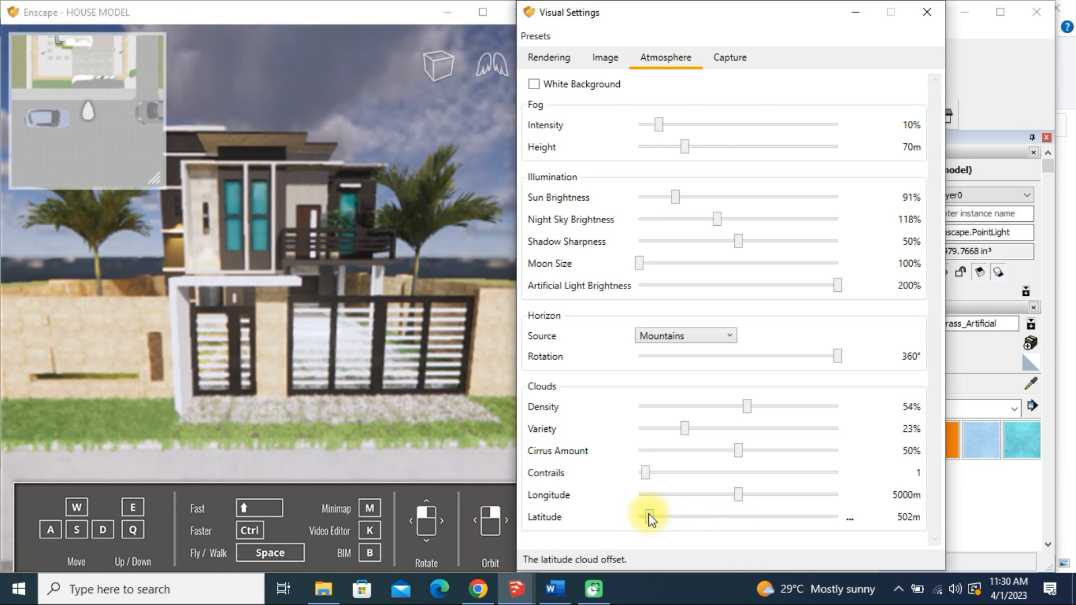
{"action": "left_click_drag", "start_coordinate": [709, 408], "coordinate": [630, 409]}
{"action": "mouse_move", "coordinate": [739, 496]}
{"action": "left_mouse_down"}
{"action": "mouse_move", "coordinate": [649, 493]}
{"action": "mouse_move", "coordinate": [757, 501]}
{"action": "left_mouse_up"}
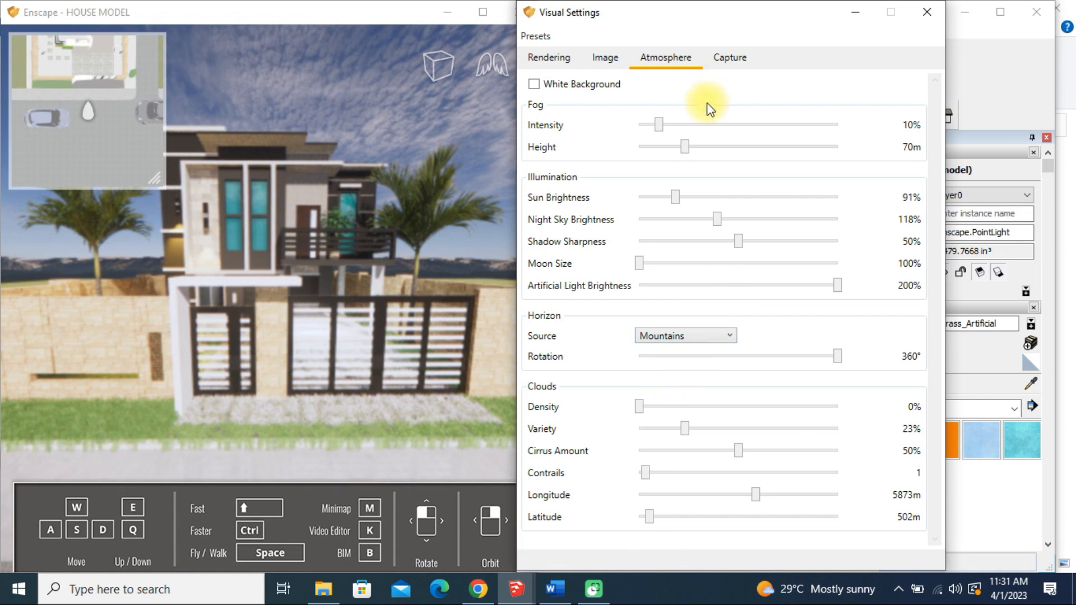
Set the camera exposure to 1% and adjust the time of day in the rendered view
{"action": "left_click", "coordinate": [547, 58]}
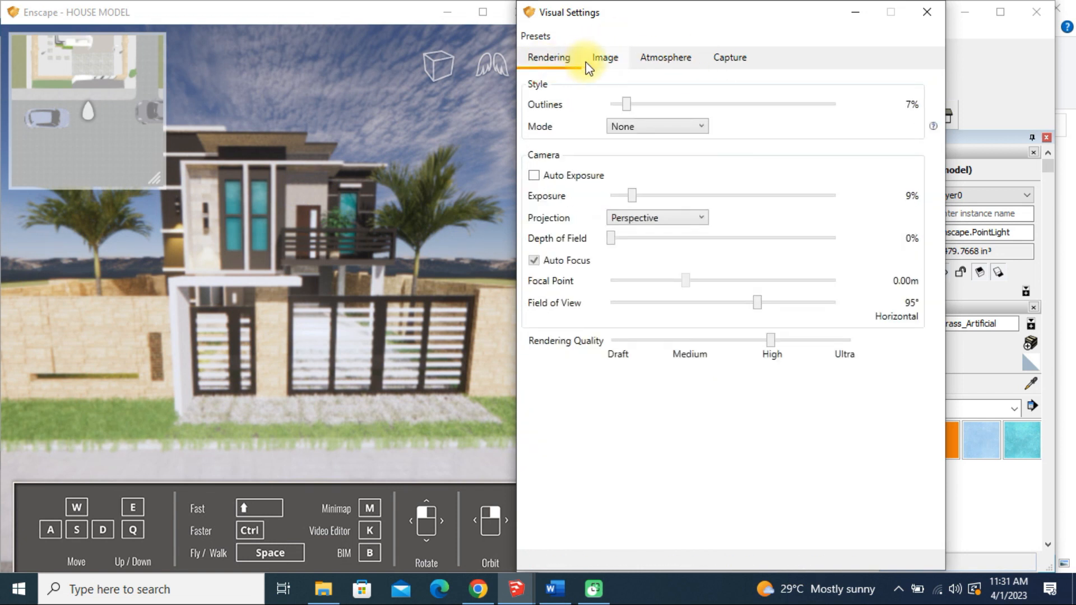
{"action": "left_click_drag", "start_coordinate": [633, 196], "coordinate": [613, 200]}
{"action": "left_click", "coordinate": [392, 21]}
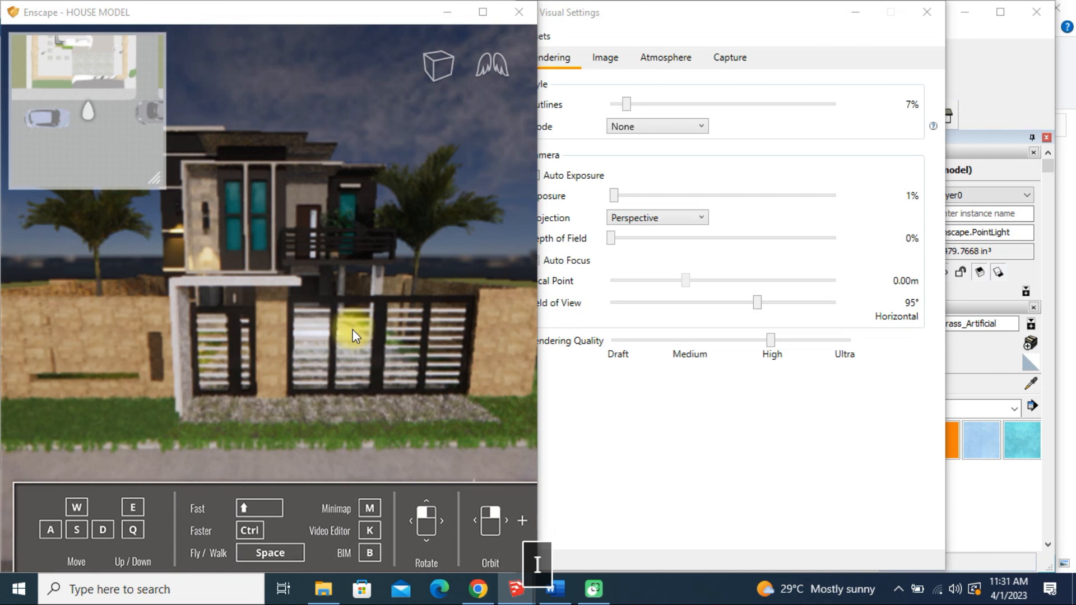
{"action": "right_click_drag", "start_coordinate": [311, 292], "coordinate": [309, 291]}
{"action": "key", "text": "u"}
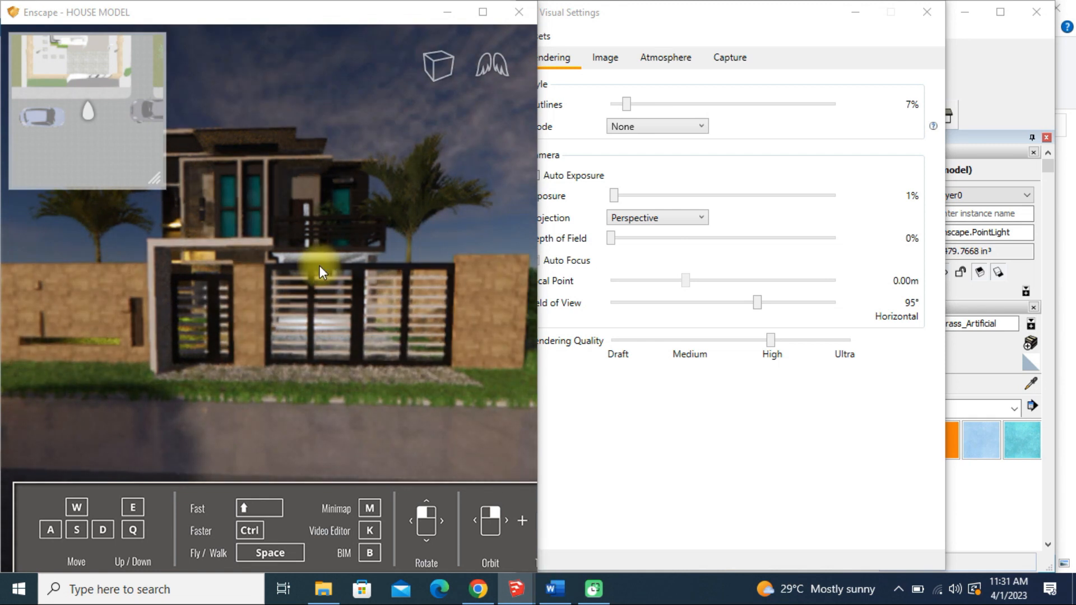
Try the 1024 capture resolution, followed by Custom at 1920 x 1080
{"action": "left_click", "coordinate": [723, 64]}
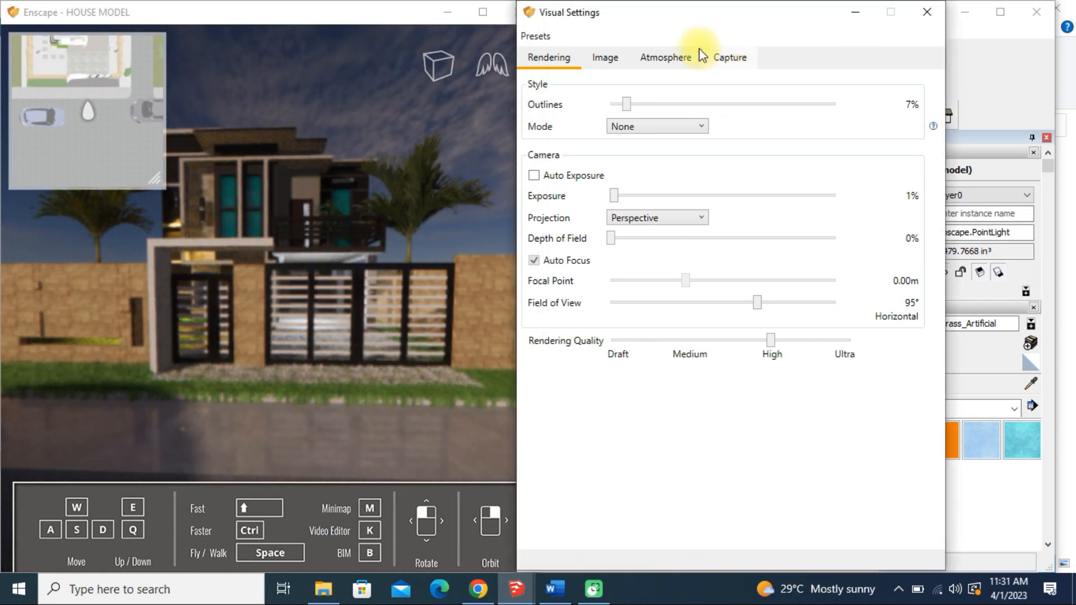
{"action": "left_click", "coordinate": [730, 57]}
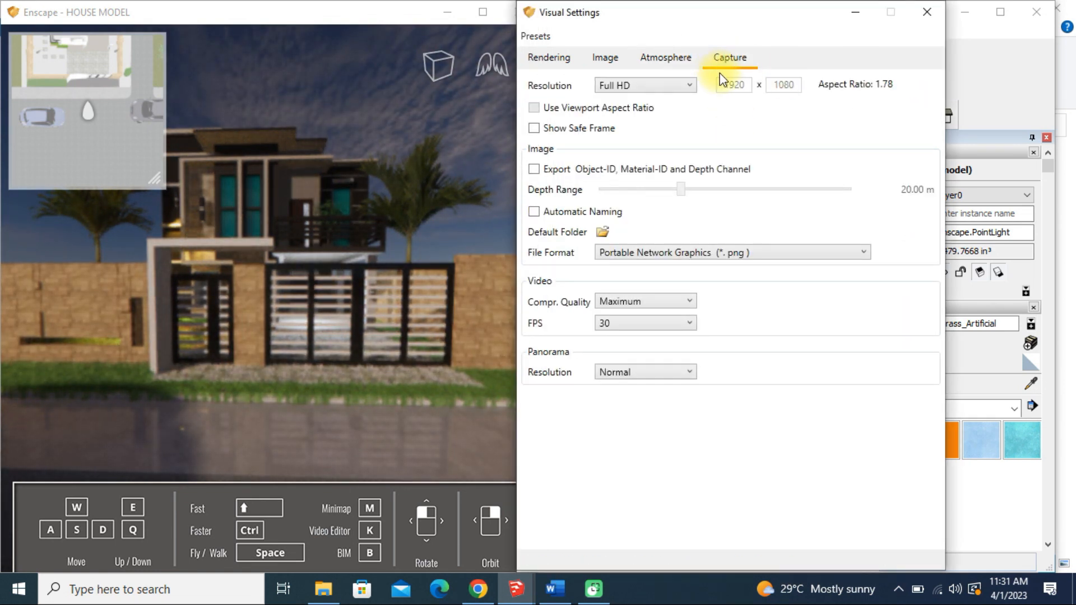
{"action": "left_click", "coordinate": [630, 87]}
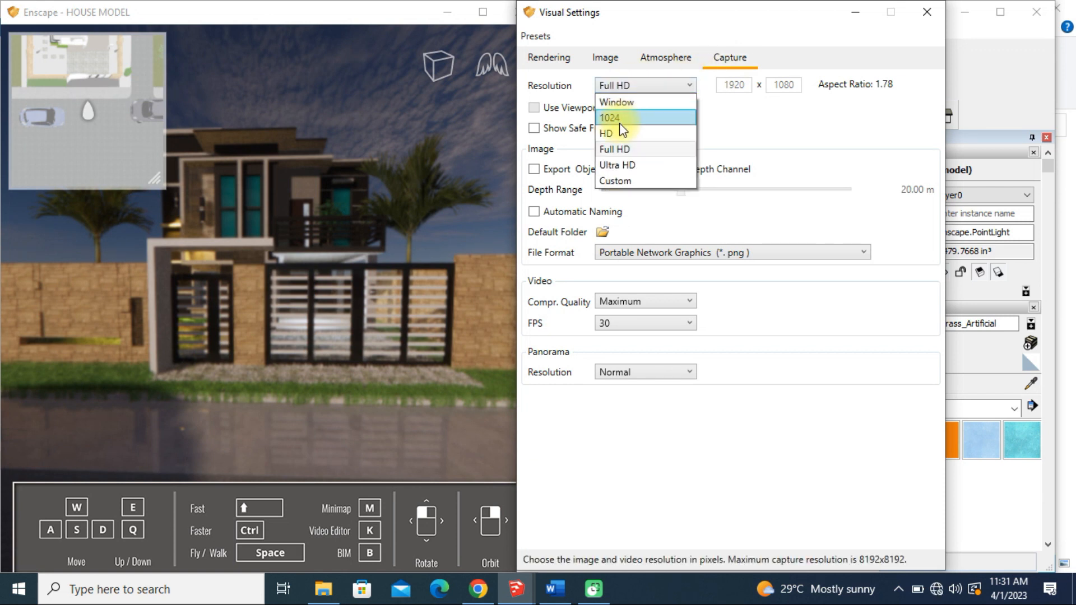
{"action": "left_click", "coordinate": [620, 119]}
{"action": "left_click", "coordinate": [628, 86]}
{"action": "left_click", "coordinate": [617, 181]}
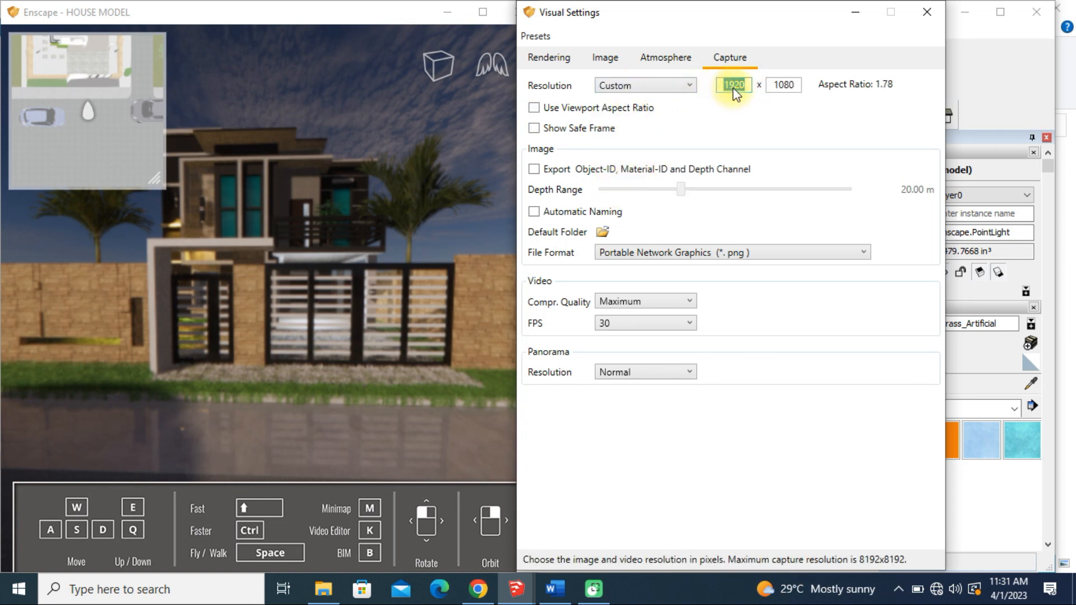
Enable the safe frame for captures and set the panorama resolution to High
{"action": "left_click", "coordinate": [582, 130]}
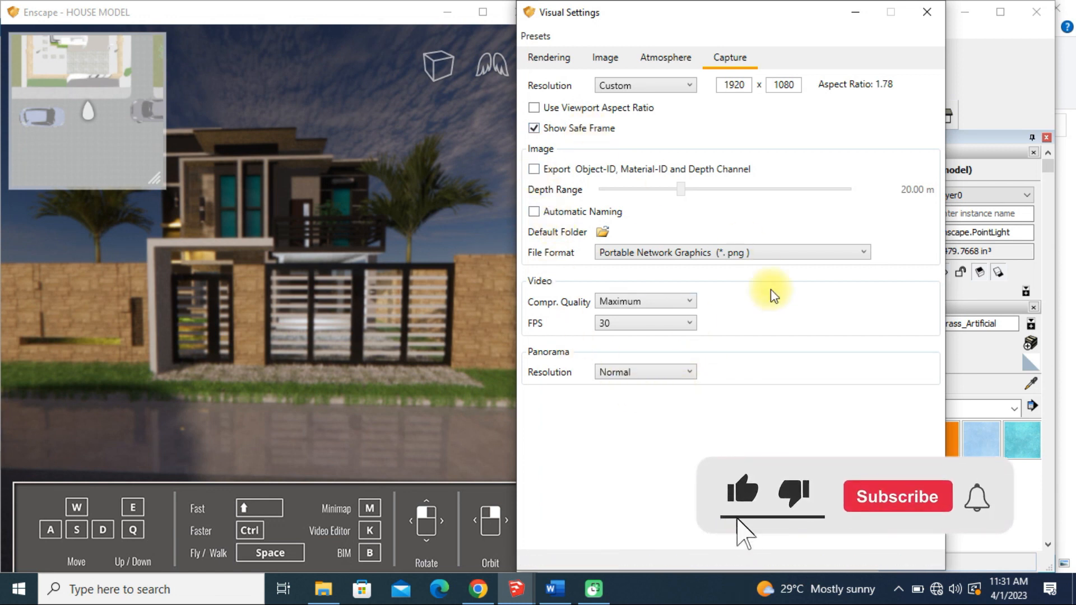
{"action": "left_click", "coordinate": [644, 373]}
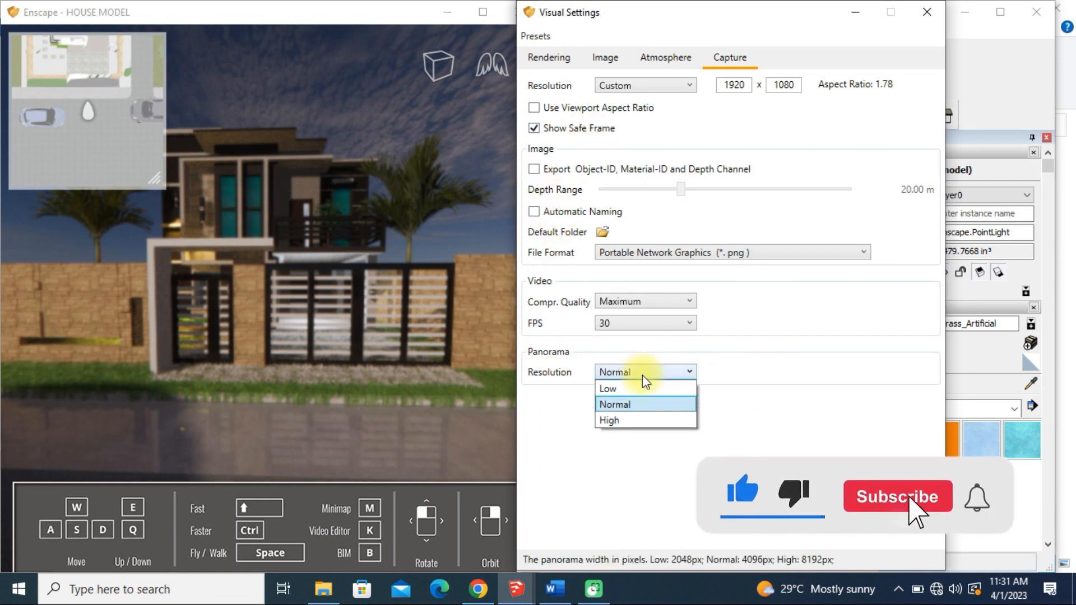
{"action": "left_click", "coordinate": [621, 422]}
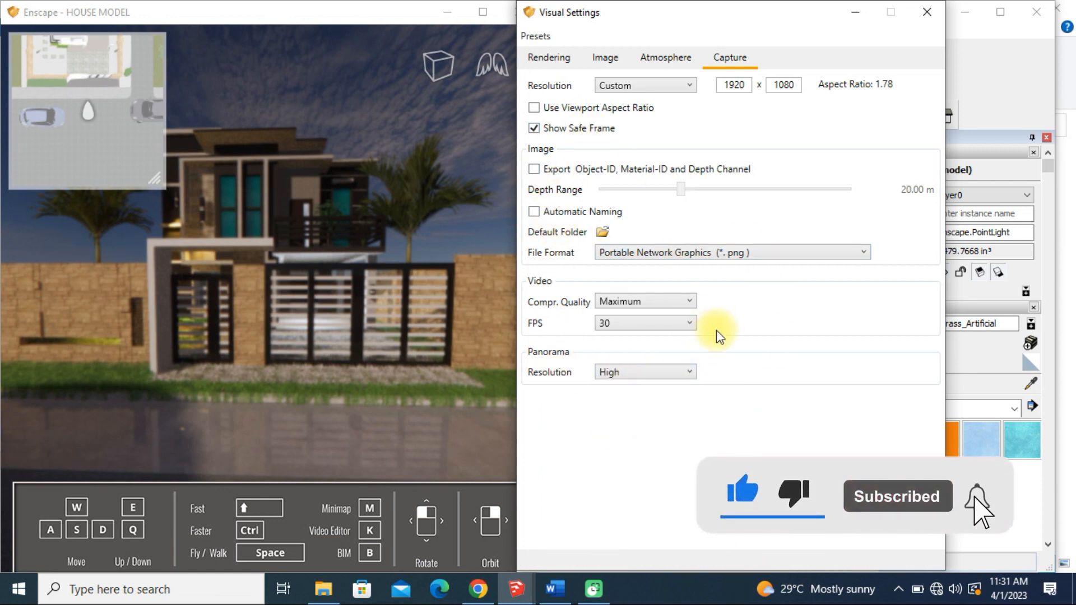
{"action": "left_click", "coordinate": [556, 59]}
{"action": "left_click", "coordinate": [602, 60]}
{"action": "left_click", "coordinate": [655, 65]}
Set the capture resolution to Window
{"action": "left_click", "coordinate": [721, 62]}
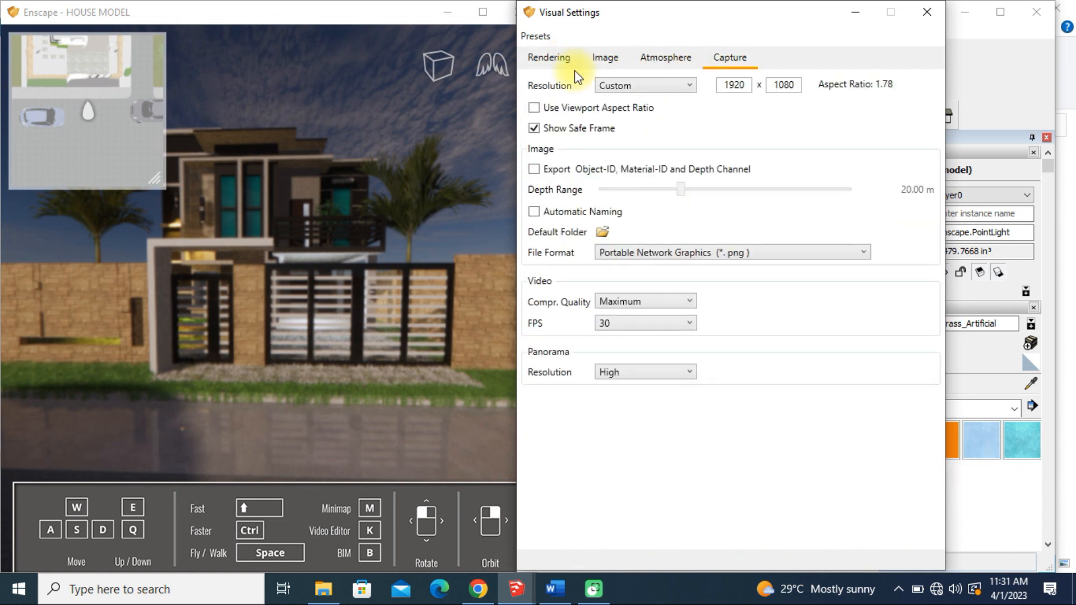
{"action": "left_click", "coordinate": [646, 89]}
{"action": "left_click", "coordinate": [631, 104]}
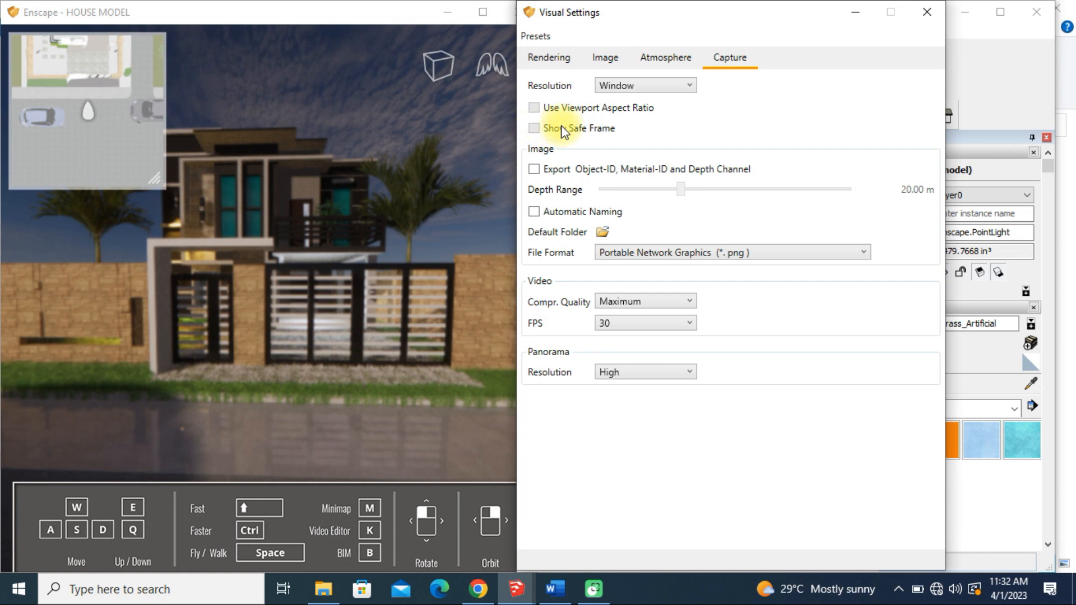
Minimize the visual settings and maximize the Enscape render window, with the camera farther back from the front gate
{"action": "left_click", "coordinate": [867, 15]}
{"action": "left_click", "coordinate": [394, 14]}
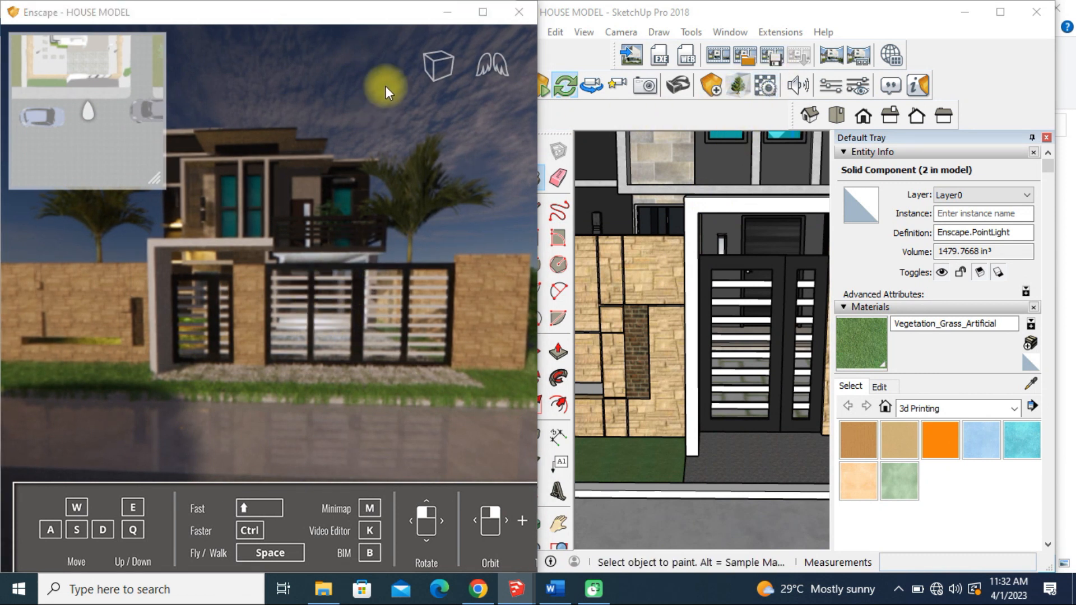
{"action": "left_click", "coordinate": [489, 13]}
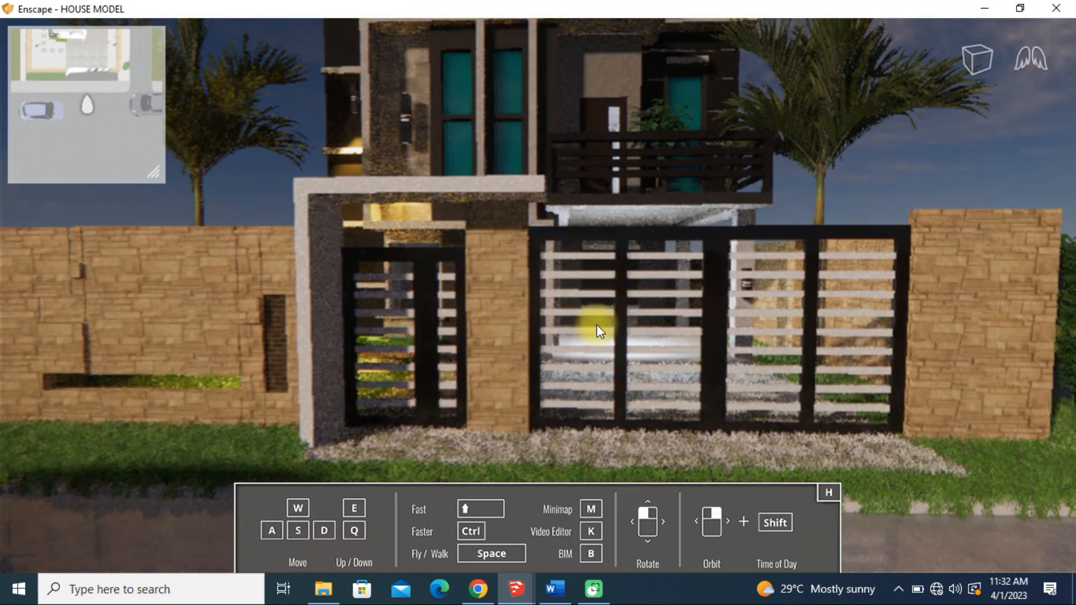
{"action": "key", "text": "s"}
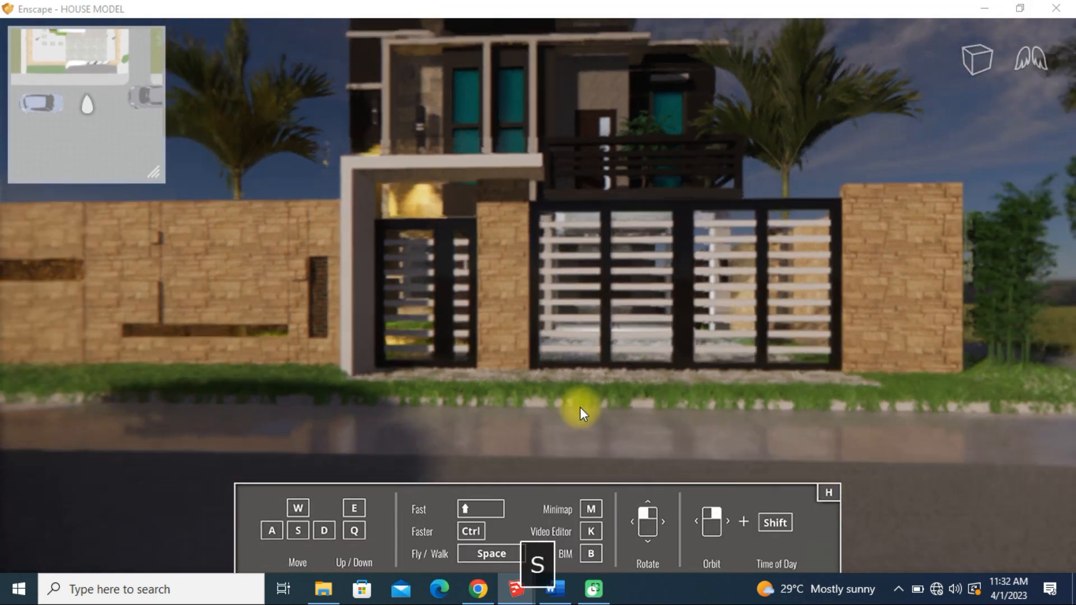
Position the Enscape camera slightly above the street, facing the front gate and framing the whole house facade with both palm trees
{"action": "key", "text": "d"}
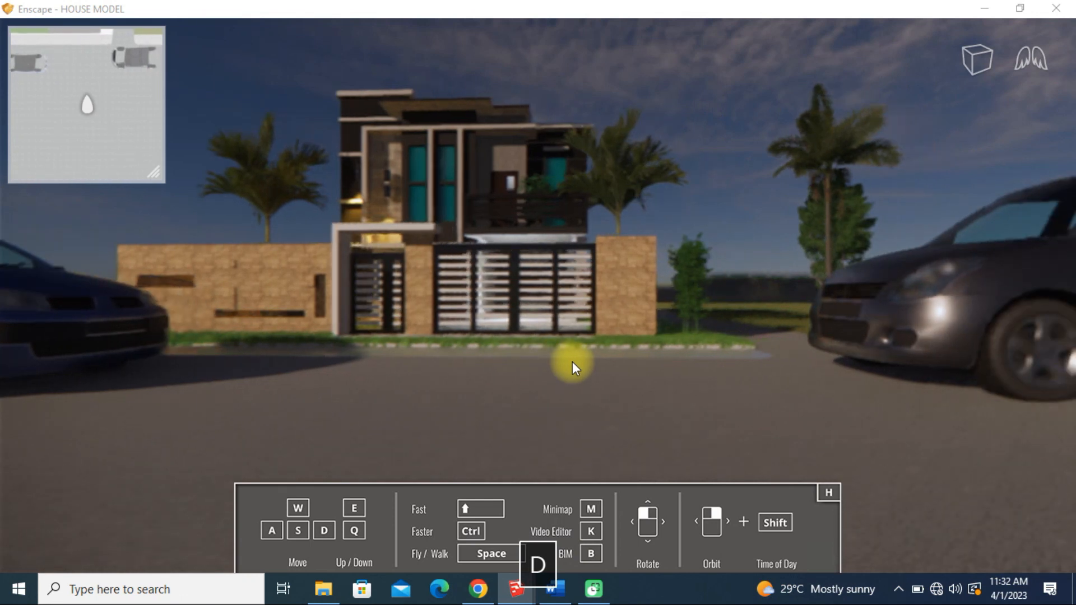
{"action": "key", "text": "a"}
{"action": "key", "text": "d"}
{"action": "key", "text": "e"}
{"action": "key", "text": "a"}
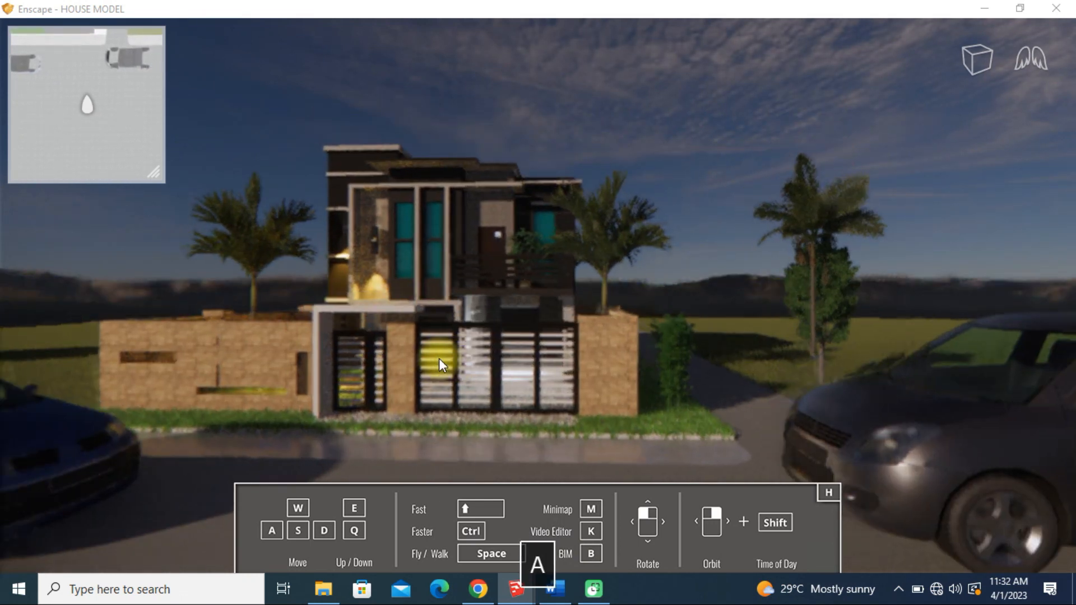
{"action": "key", "text": "w"}
{"action": "key", "text": "w"}
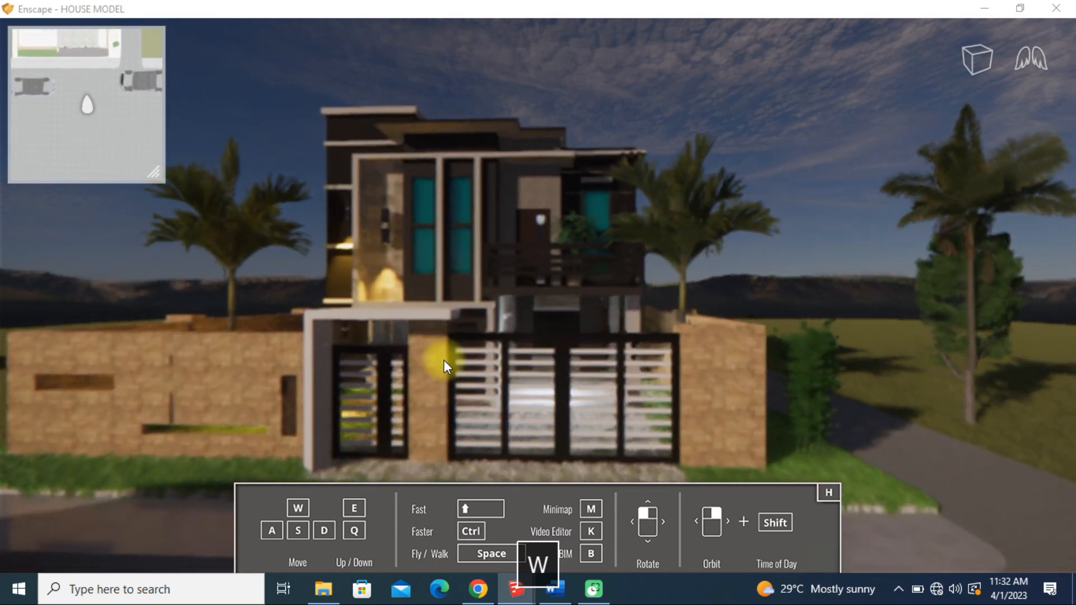
{"action": "left_click_drag", "start_coordinate": [453, 348], "coordinate": [460, 337]}
{"action": "key", "text": "w"}
{"action": "key", "text": "a"}
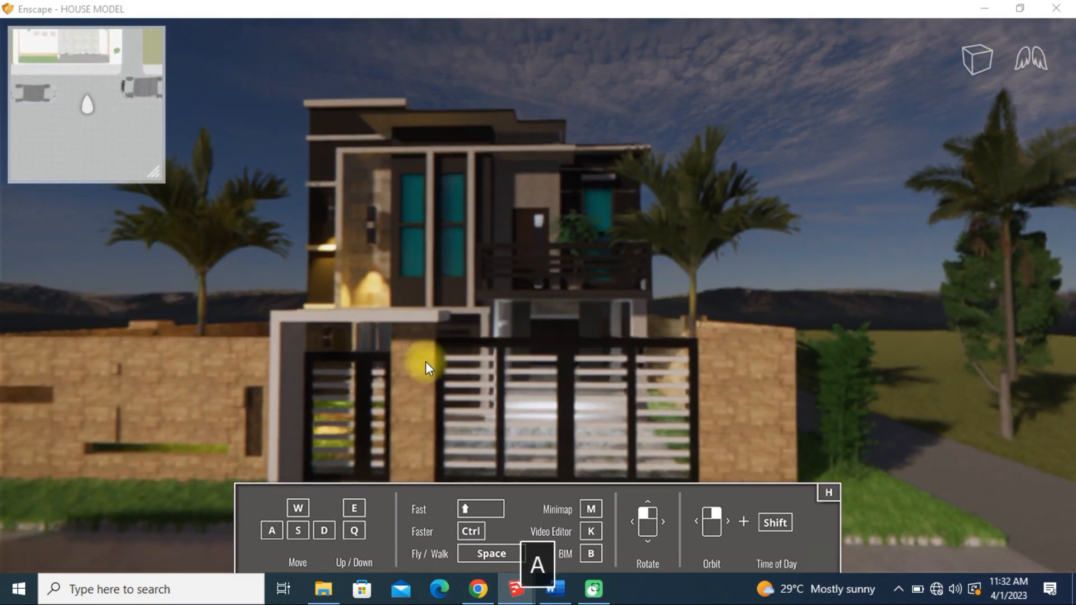
{"action": "key", "text": "w"}
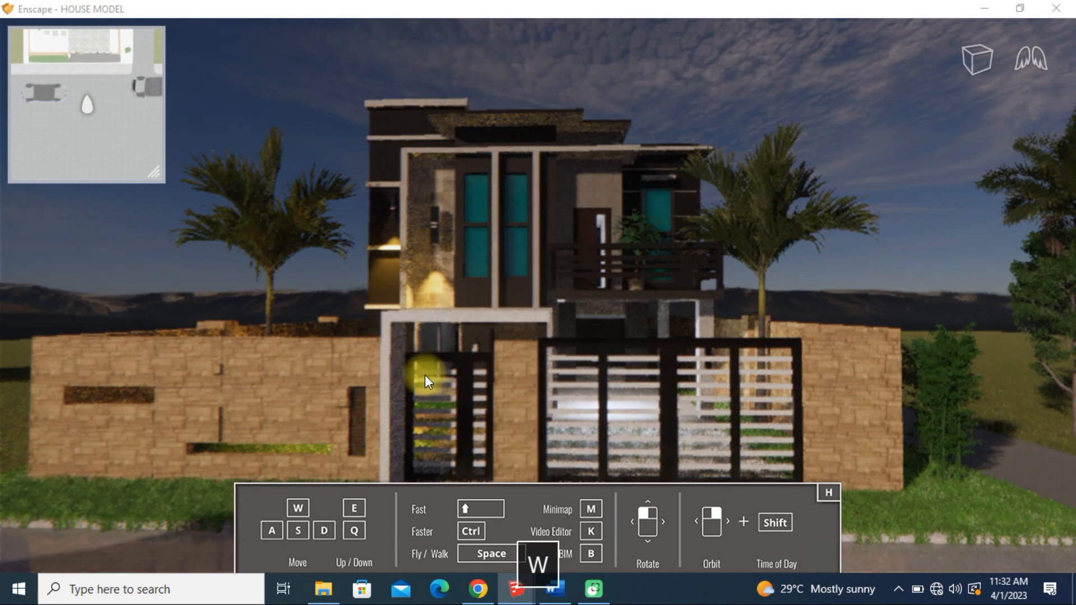
{"action": "key", "text": "w"}
{"action": "key", "text": "u"}
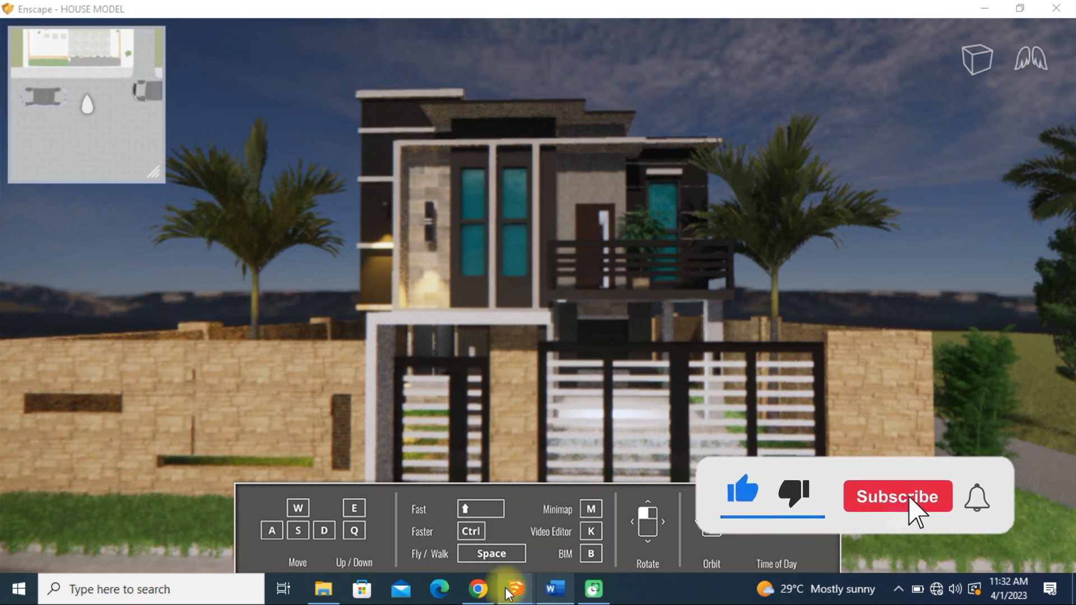
Switch to SketchUp and create a scene named Enscape scene 1 from the current Enscape camera view
{"action": "mouse_move", "coordinate": [523, 594]}
{"action": "left_click", "coordinate": [331, 513]}
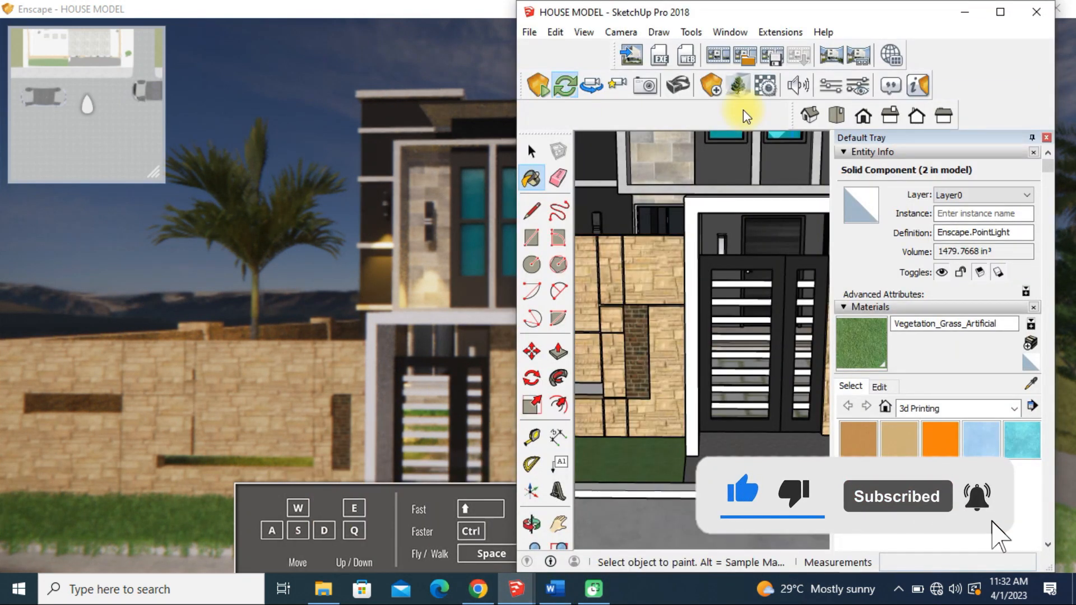
{"action": "left_click", "coordinate": [643, 96]}
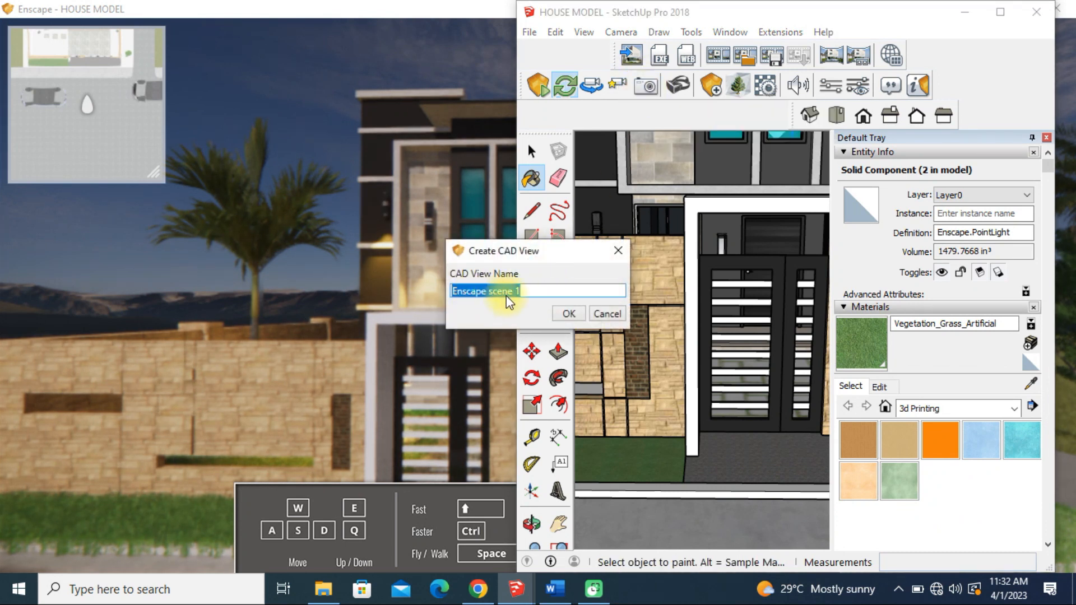
{"action": "left_click", "coordinate": [569, 314]}
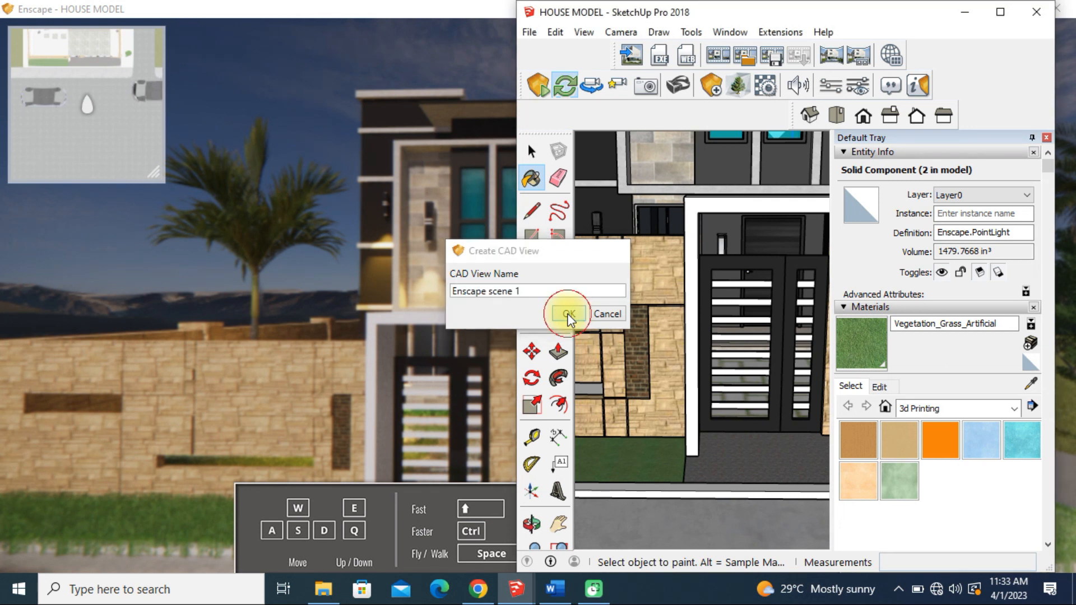
{"action": "left_click", "coordinate": [642, 142]}
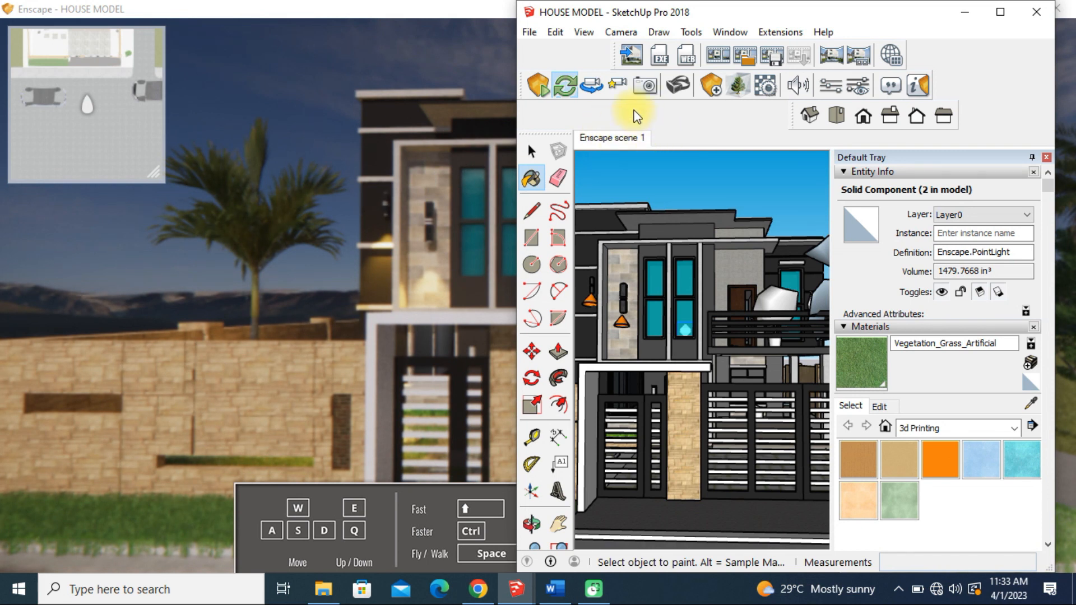
Turn the Enscape camera to an oblique view of the house front and store it as Enscape scene 2
{"action": "key", "text": "d"}
{"action": "right_click_drag", "start_coordinate": [405, 320], "coordinate": [529, 327]}
{"action": "right_click", "coordinate": [529, 329]}
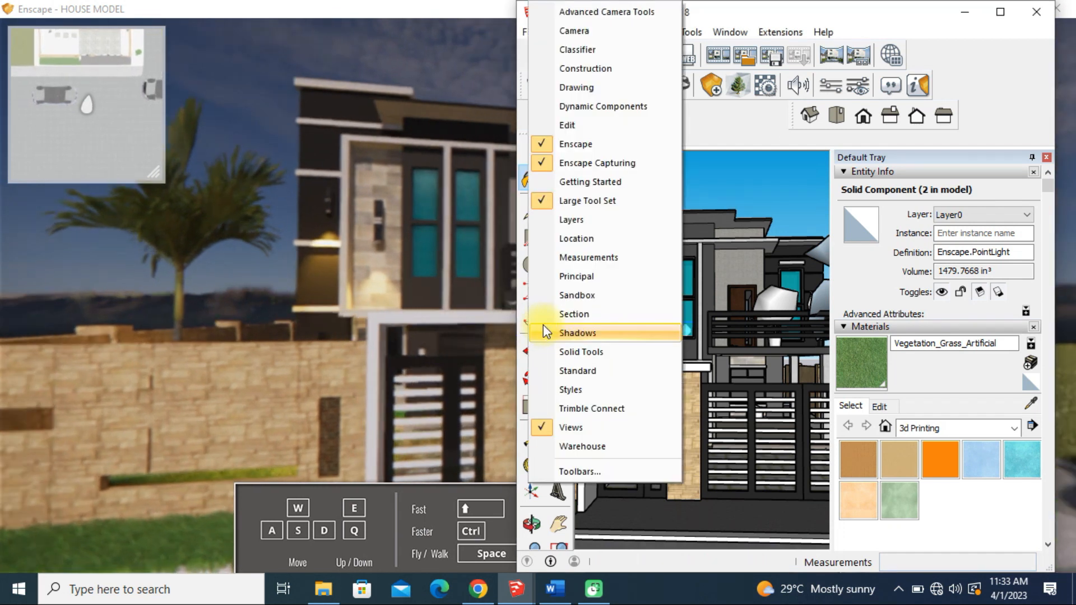
{"action": "left_click", "coordinate": [415, 312]}
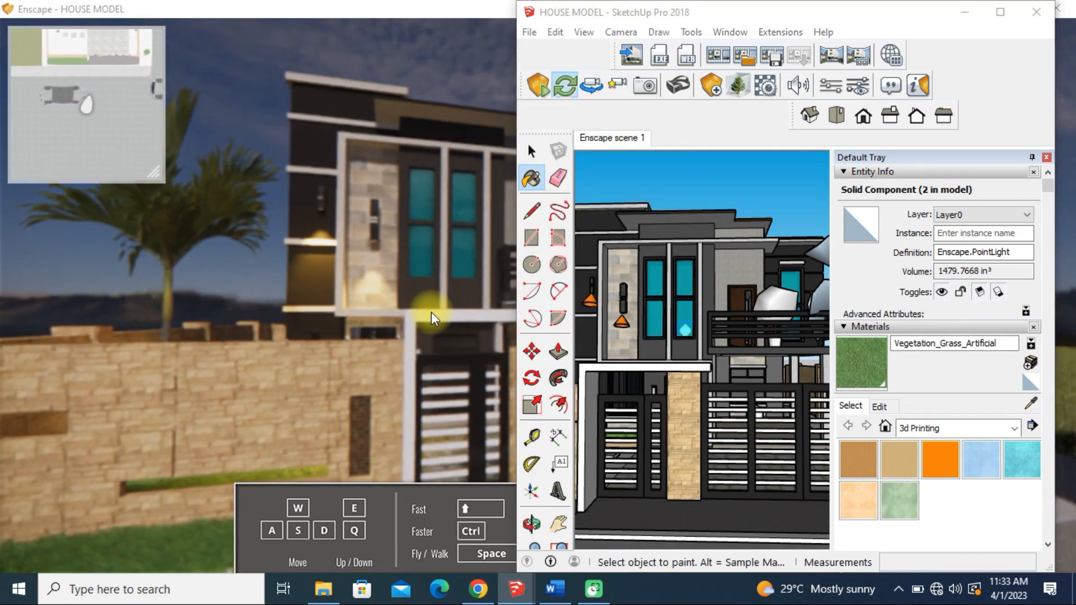
{"action": "left_click", "coordinate": [617, 84]}
{"action": "left_click", "coordinate": [579, 318]}
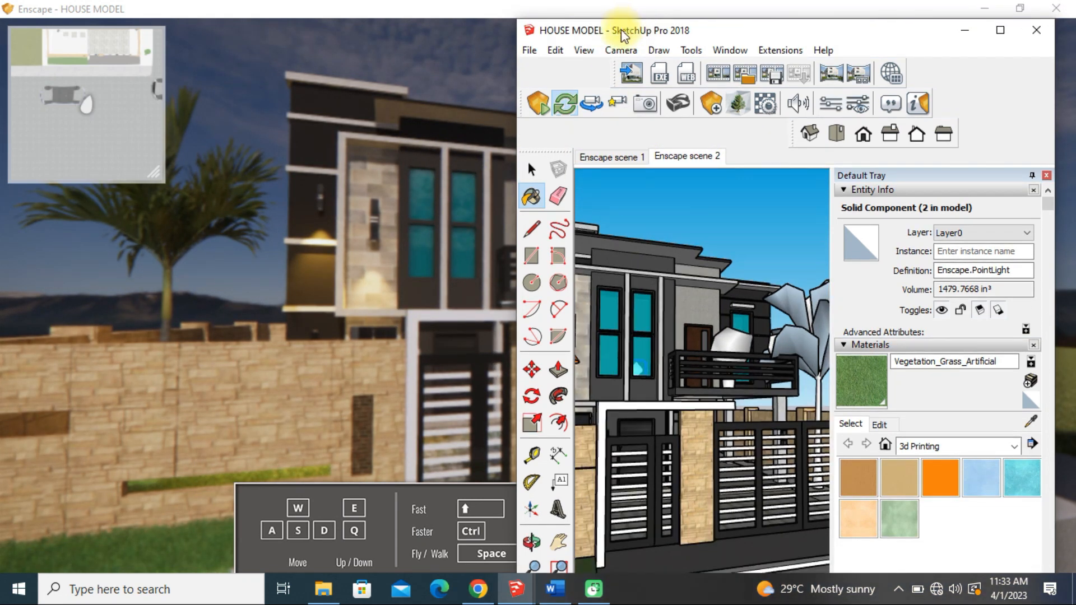
Move the SketchUp window aside and switch the Enscape view between scenes 1 and 2, finishing on Enscape scene 1
{"action": "left_click_drag", "start_coordinate": [625, 18], "coordinate": [708, 45]}
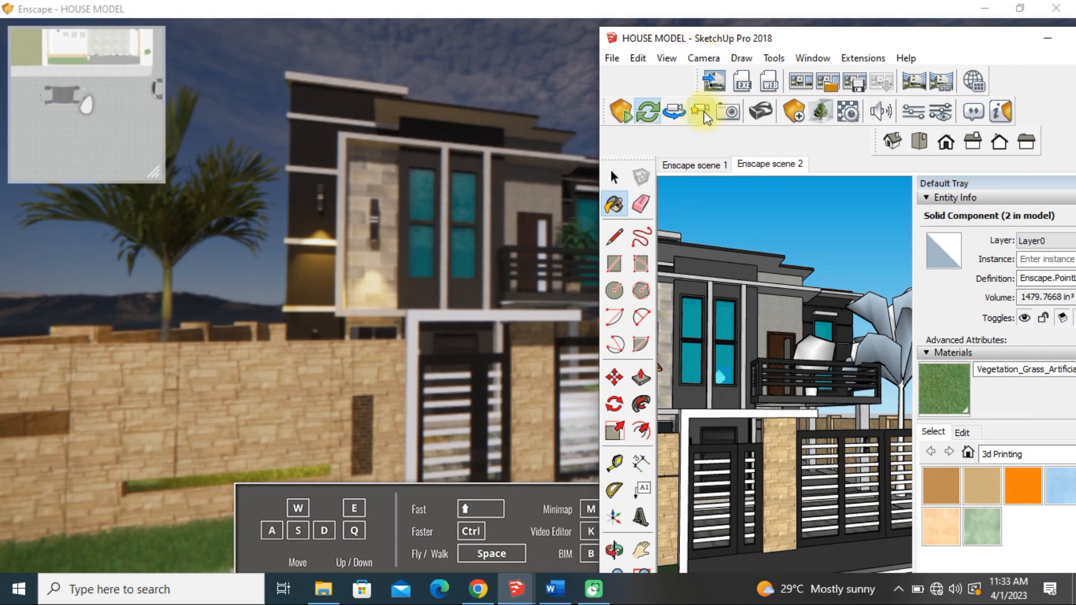
{"action": "left_click", "coordinate": [700, 112]}
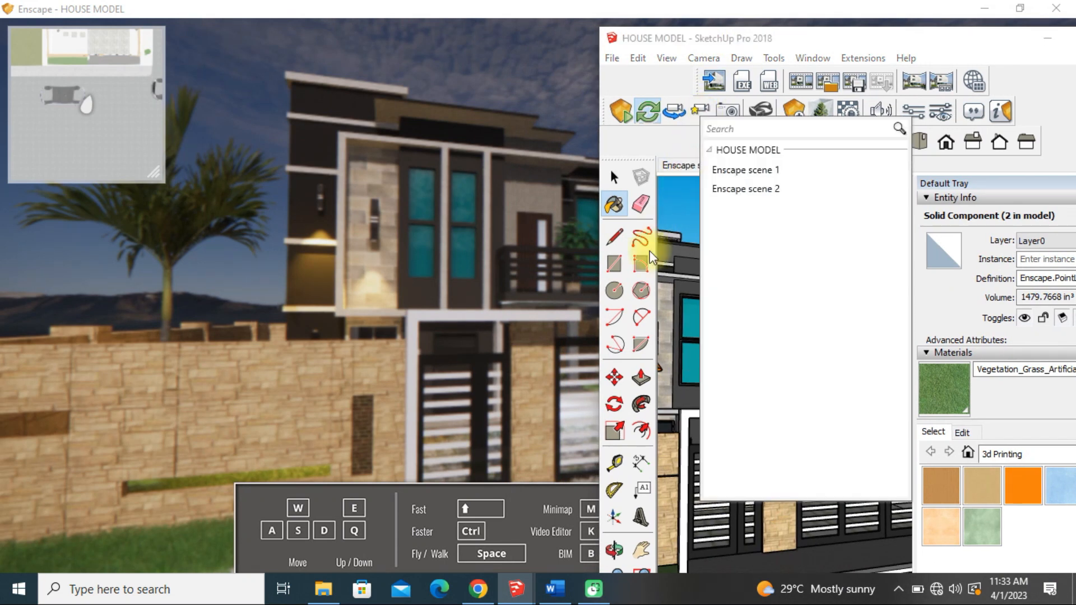
{"action": "left_click", "coordinate": [743, 171]}
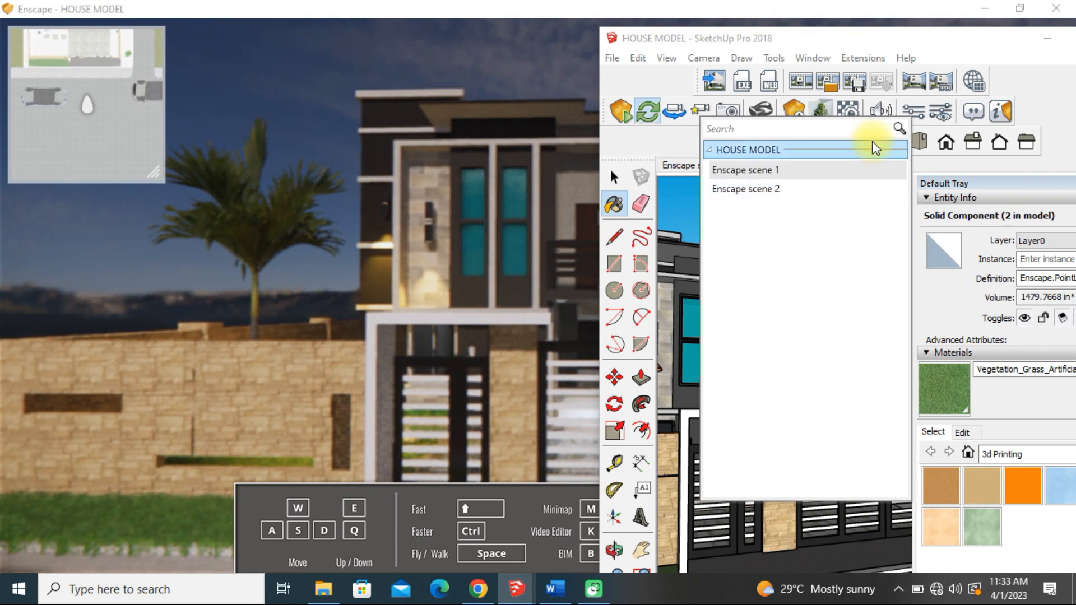
{"action": "left_click", "coordinate": [755, 190]}
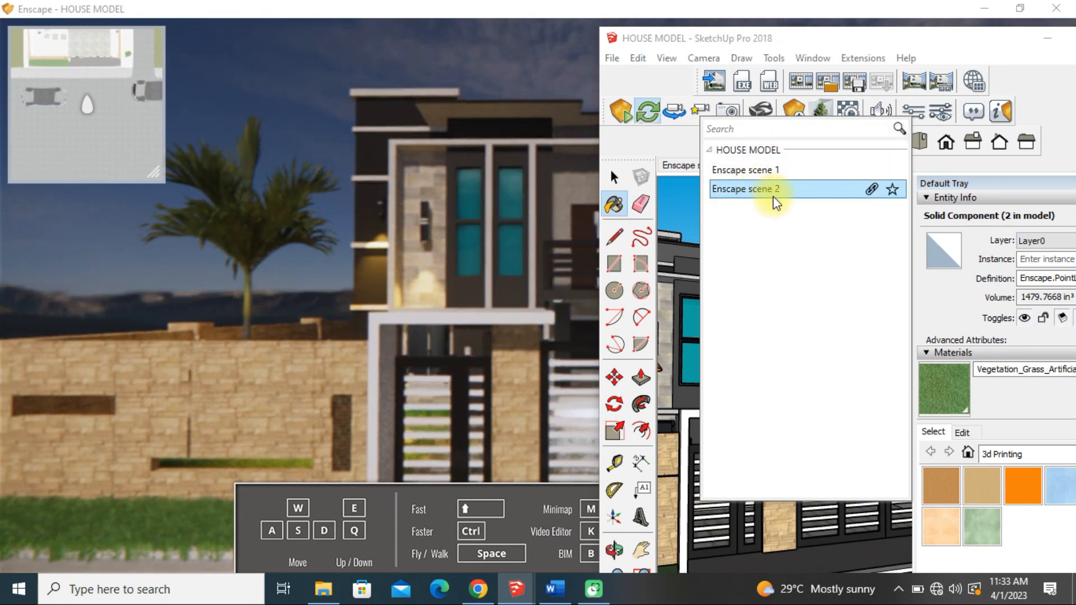
{"action": "left_click", "coordinate": [745, 170]}
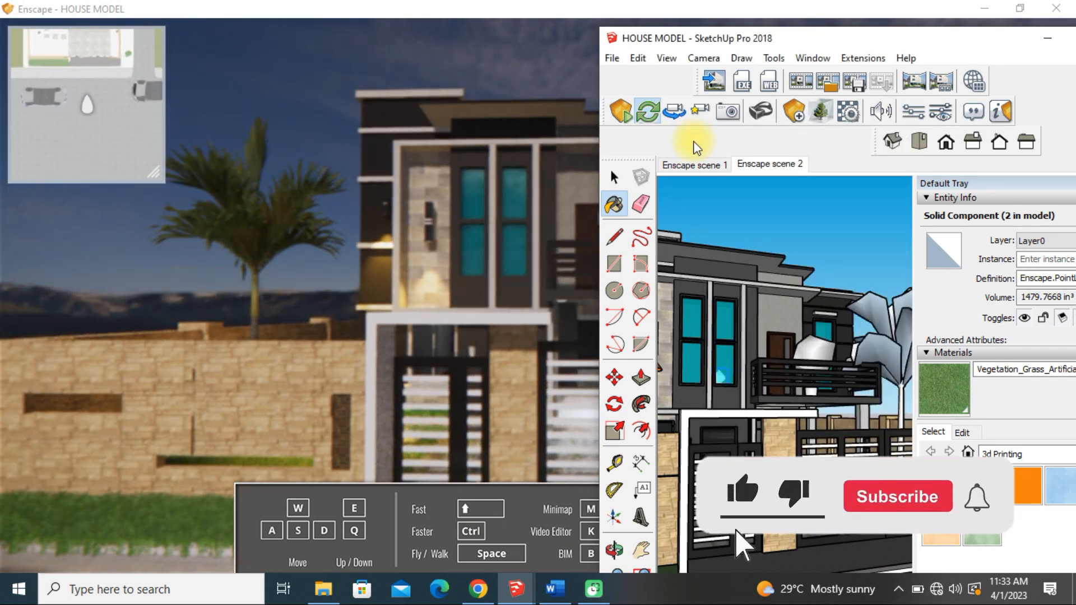
Render an image of Enscape scene 1 with the Music folder as the output directory
{"action": "left_click", "coordinate": [717, 79]}
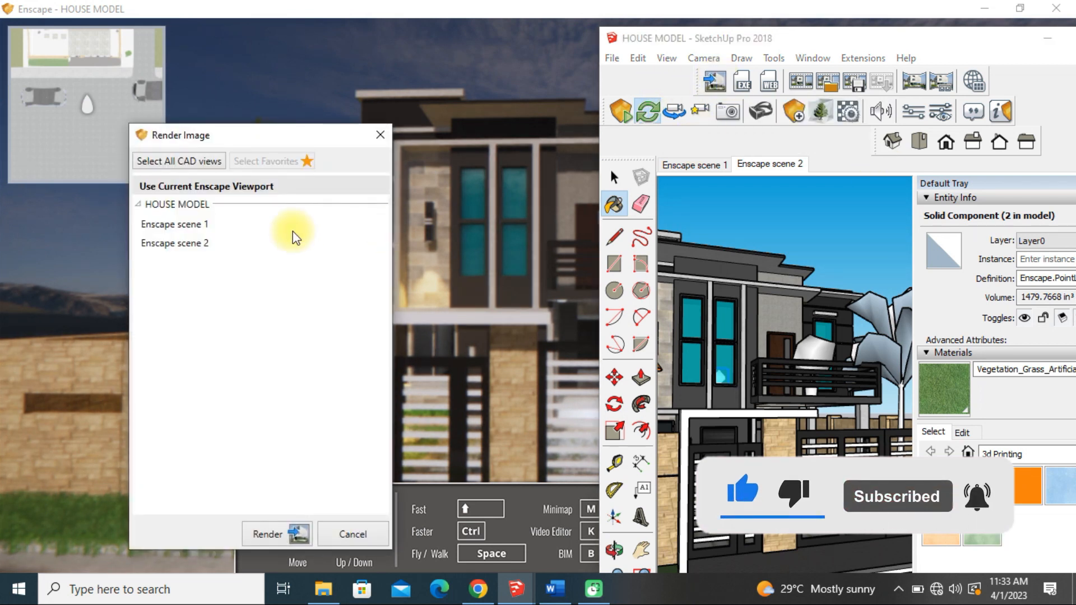
{"action": "left_click", "coordinate": [193, 227]}
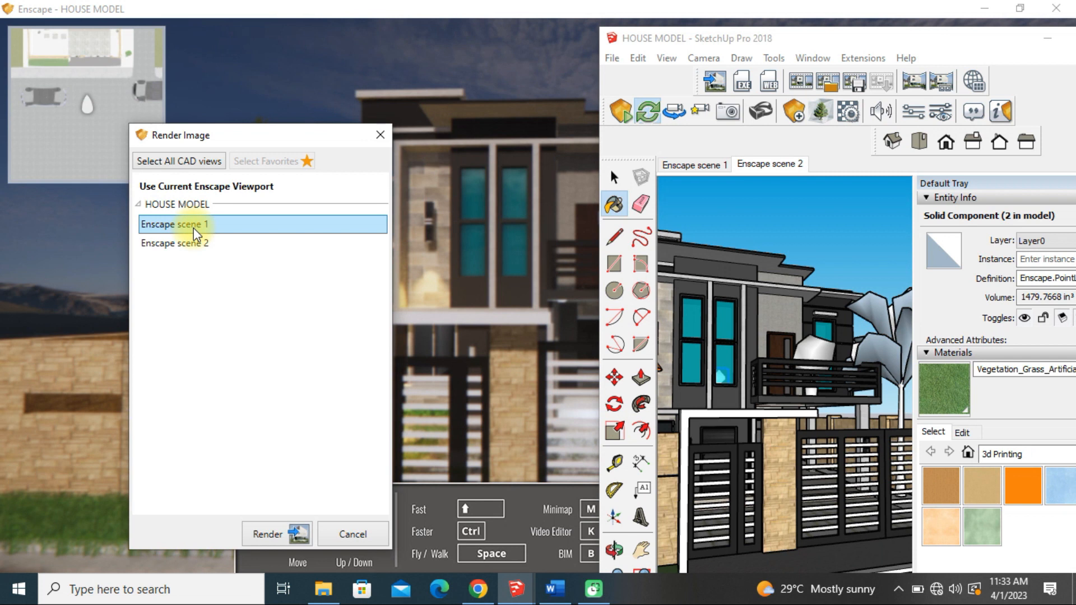
{"action": "left_click", "coordinate": [278, 540]}
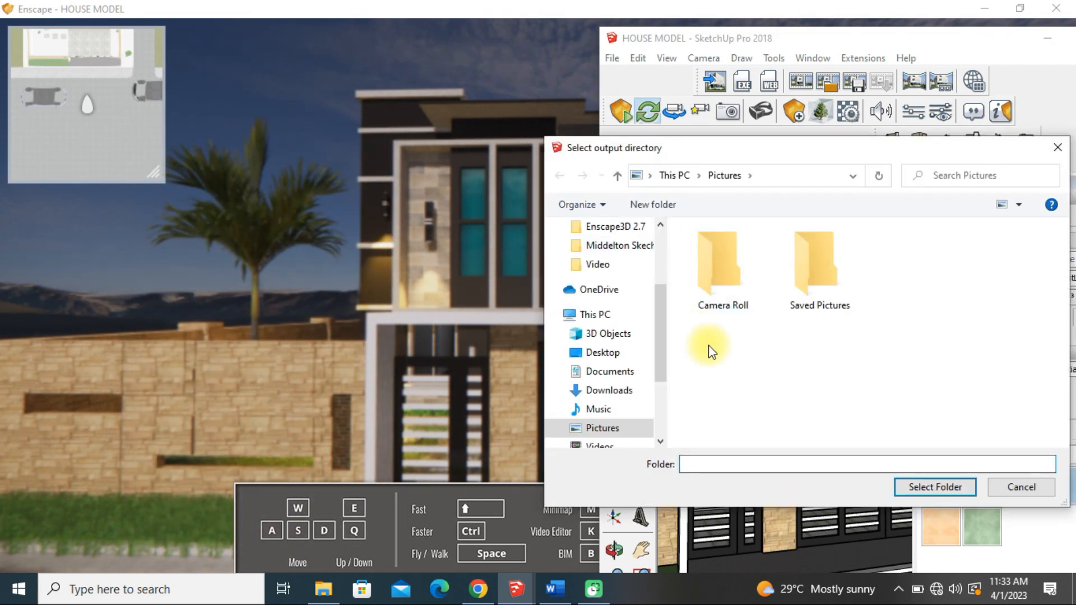
{"action": "left_click", "coordinate": [597, 410]}
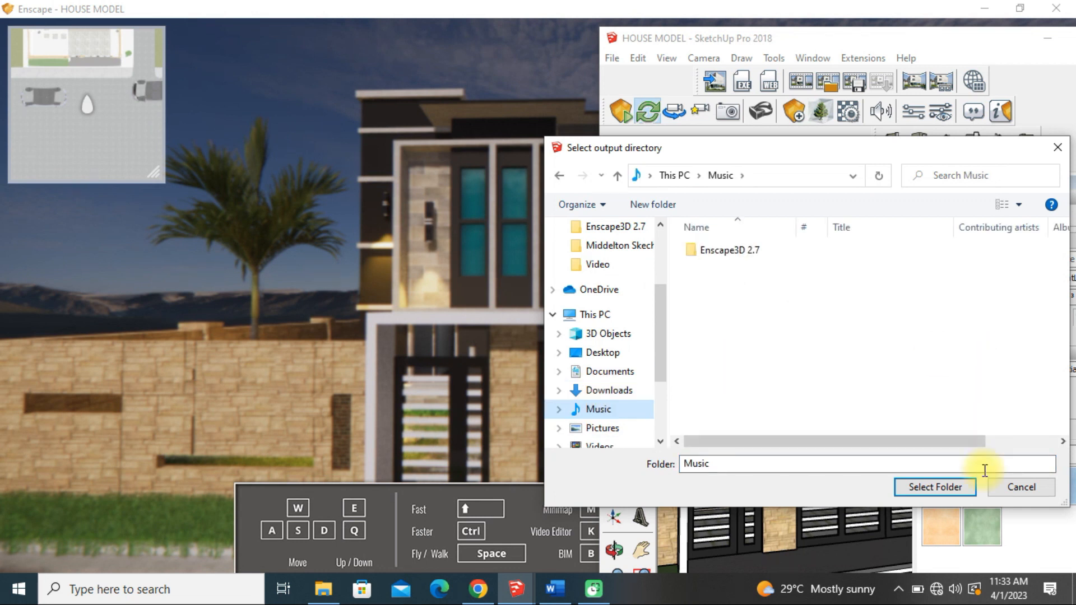
{"action": "left_click", "coordinate": [938, 487]}
Capture a screenshot of the current Enscape viewport and save it as a PNG in the Music folder under its suggested name
{"action": "left_click", "coordinate": [543, 7]}
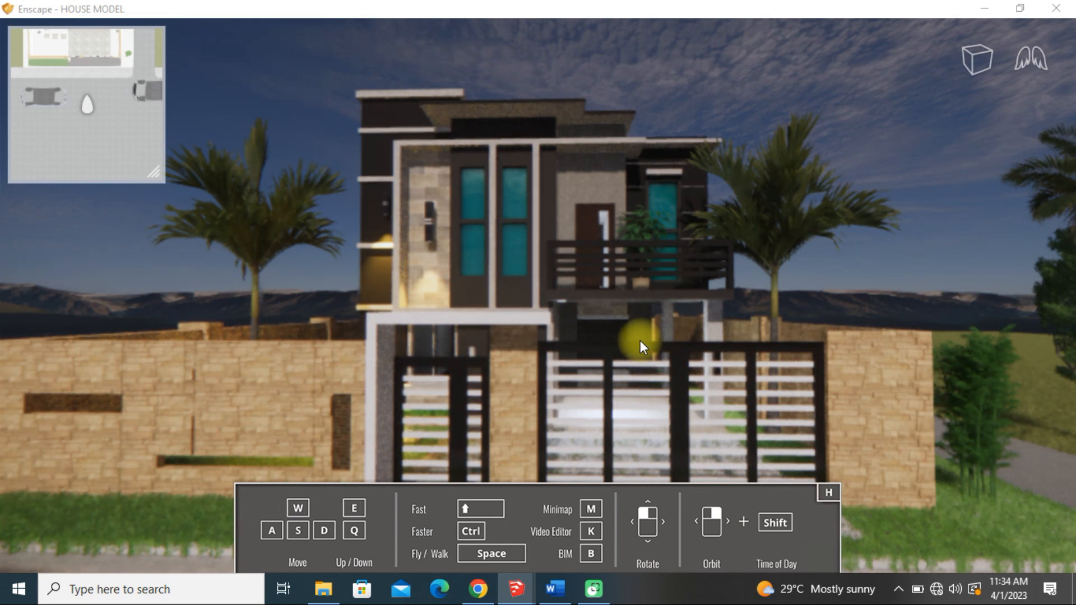
{"action": "key", "text": "shift+F11"}
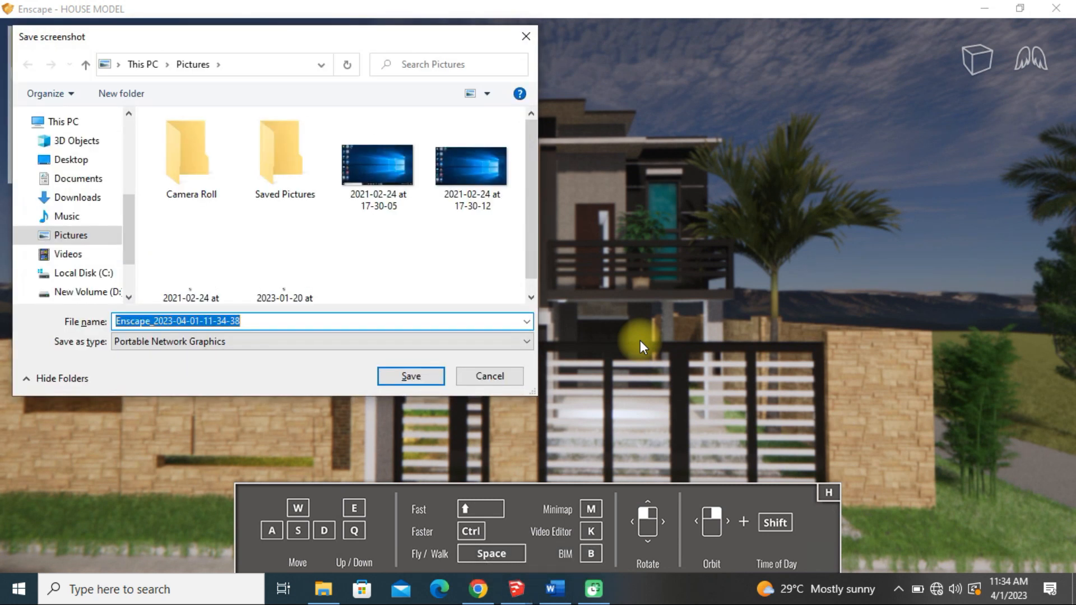
{"action": "left_click", "coordinate": [68, 215]}
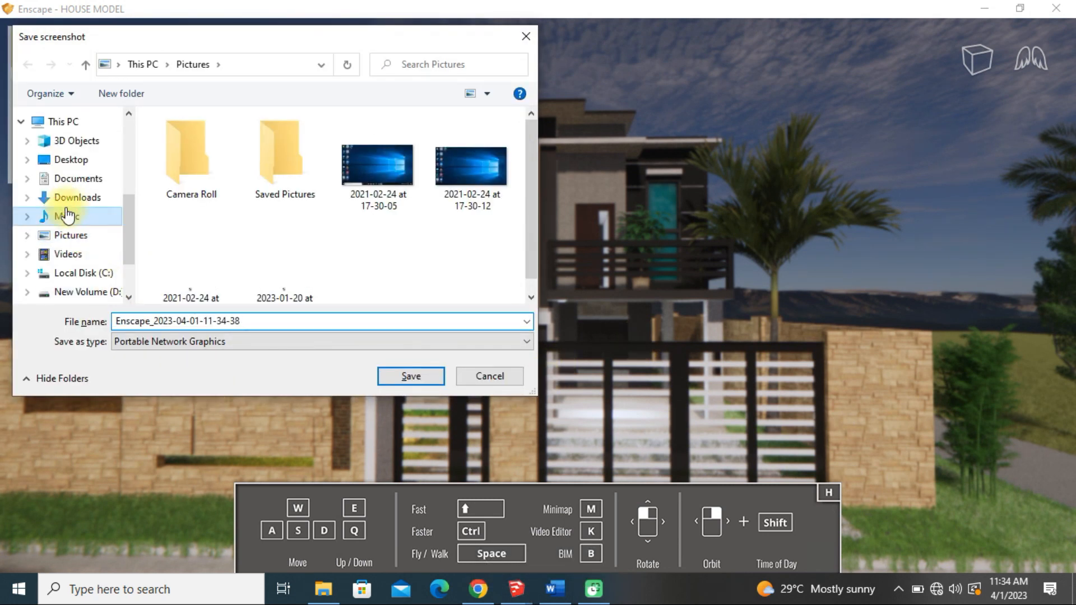
{"action": "left_click", "coordinate": [159, 320]}
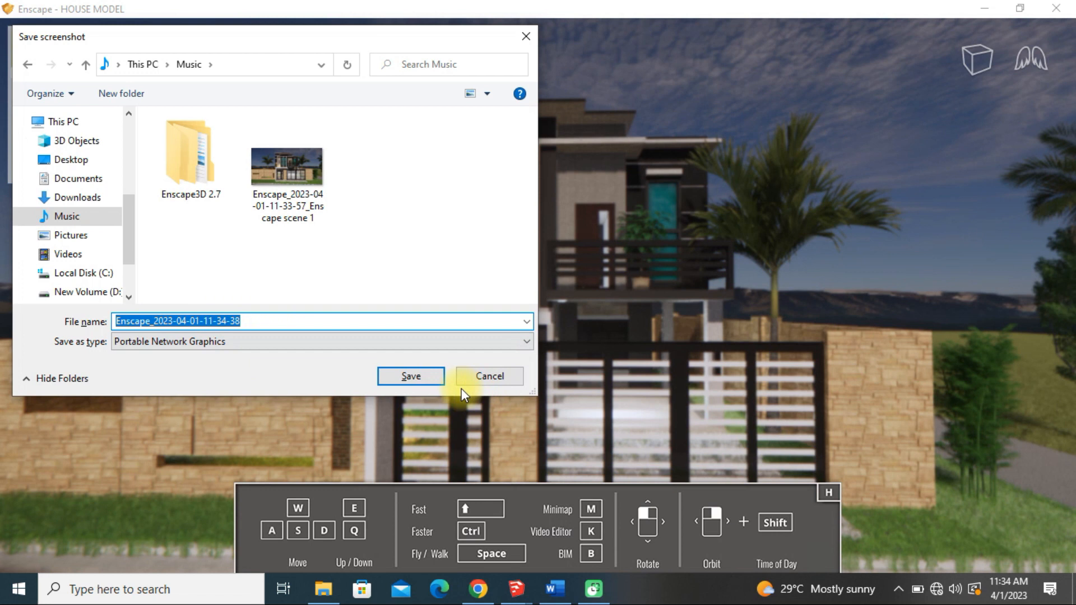
{"action": "left_click", "coordinate": [411, 376]}
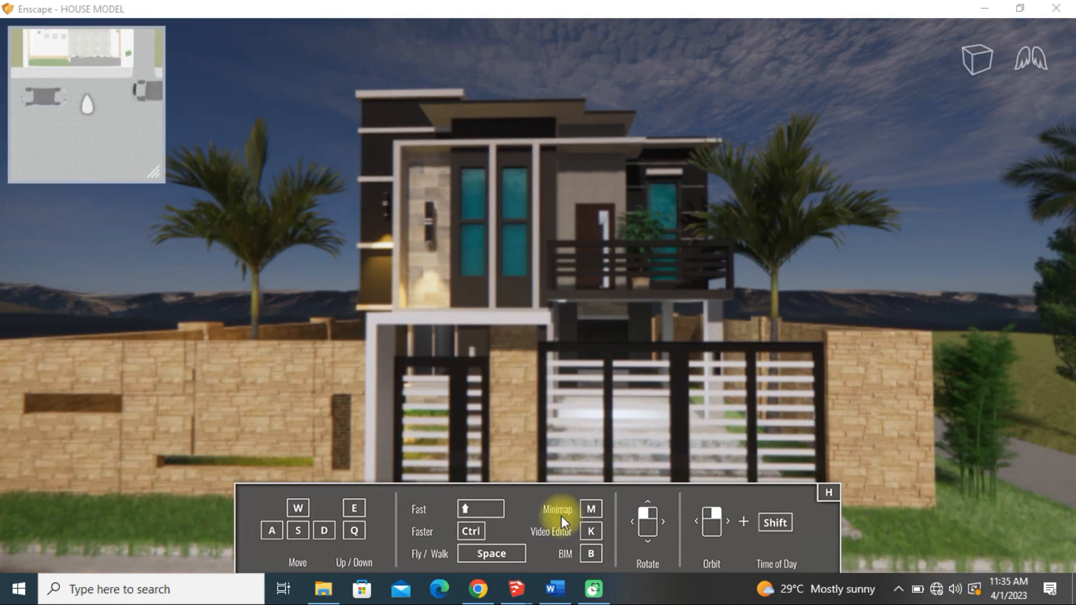
Set the capture resolution to Custom at 1920 x 1080 with the safe frame shown, and minimize the visual settings
{"action": "mouse_move", "coordinate": [516, 589]}
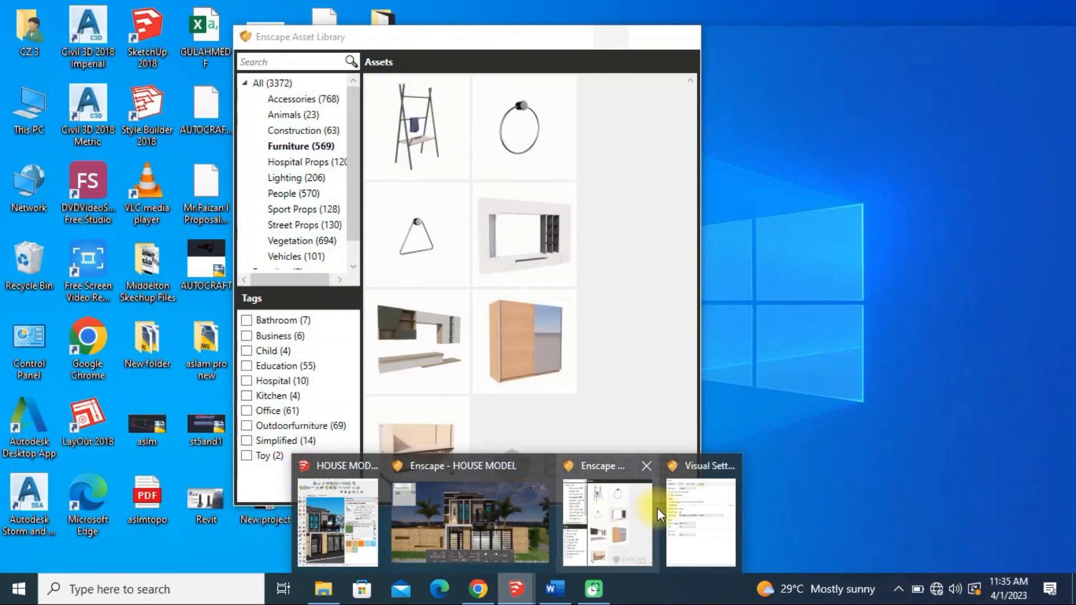
{"action": "left_click", "coordinate": [708, 526]}
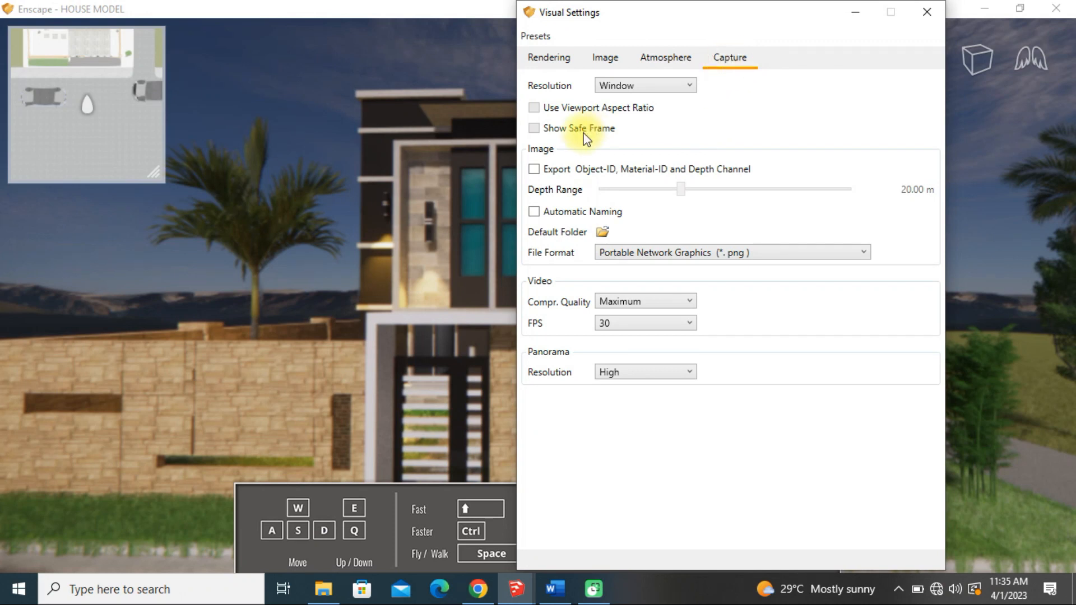
{"action": "left_click", "coordinate": [534, 127]}
{"action": "left_click", "coordinate": [631, 85]}
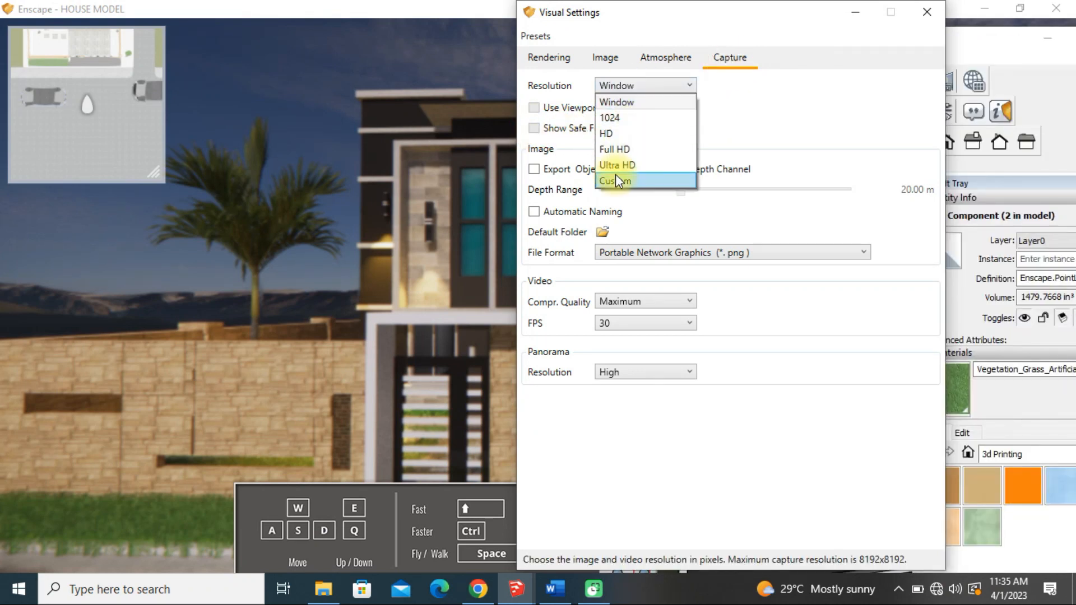
{"action": "left_click", "coordinate": [616, 175]}
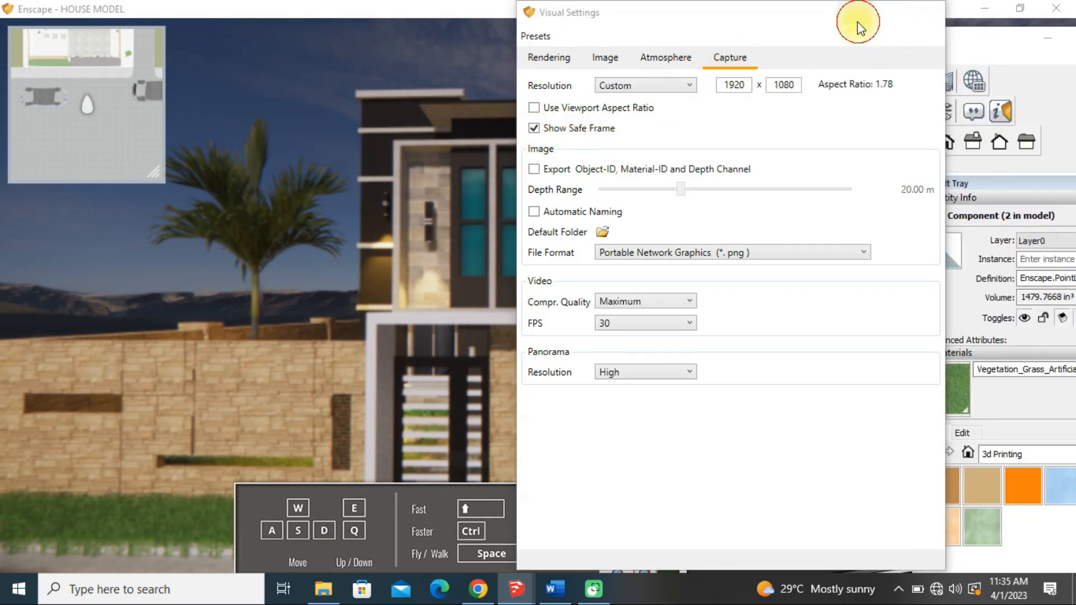
{"action": "left_click", "coordinate": [855, 12]}
Start an Enscape screenshot capture and reposition the camera so the house front is framed more closely within the safe frame
{"action": "left_click", "coordinate": [596, 257]}
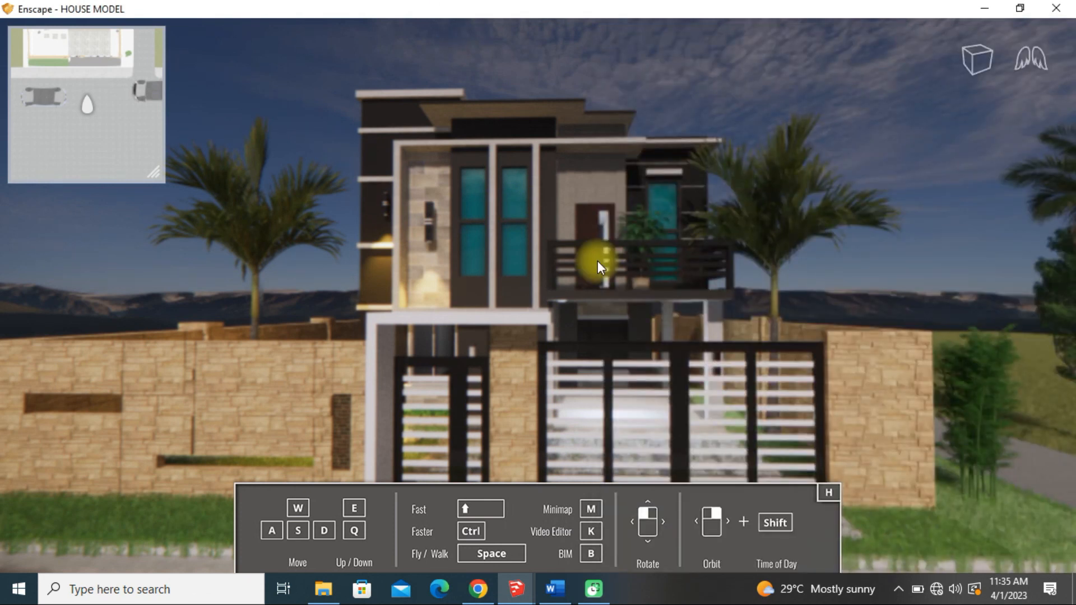
{"action": "key", "text": "shift+F11"}
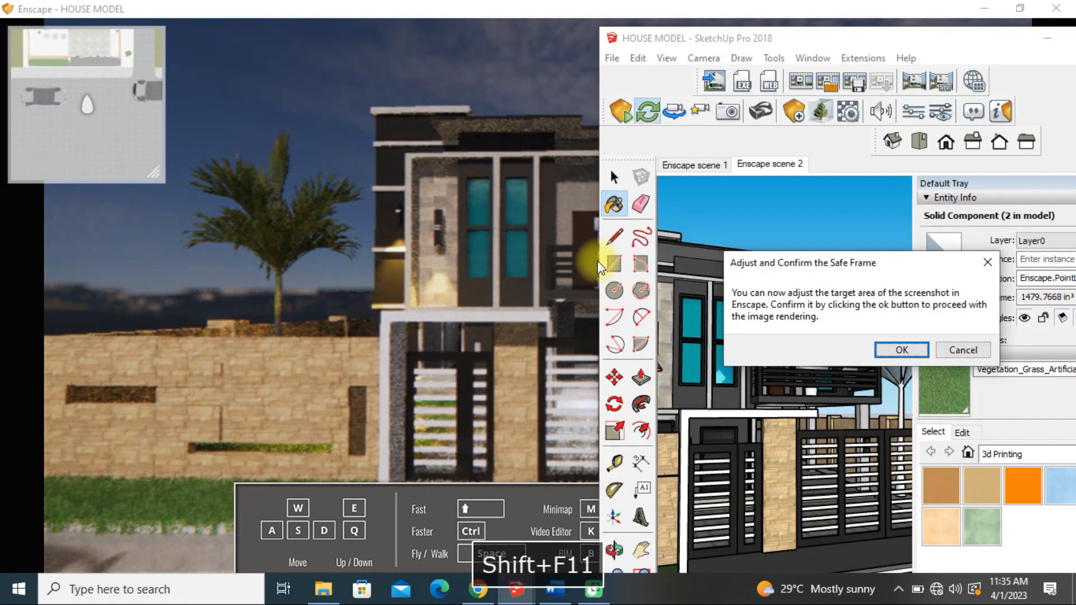
{"action": "left_click", "coordinate": [477, 9]}
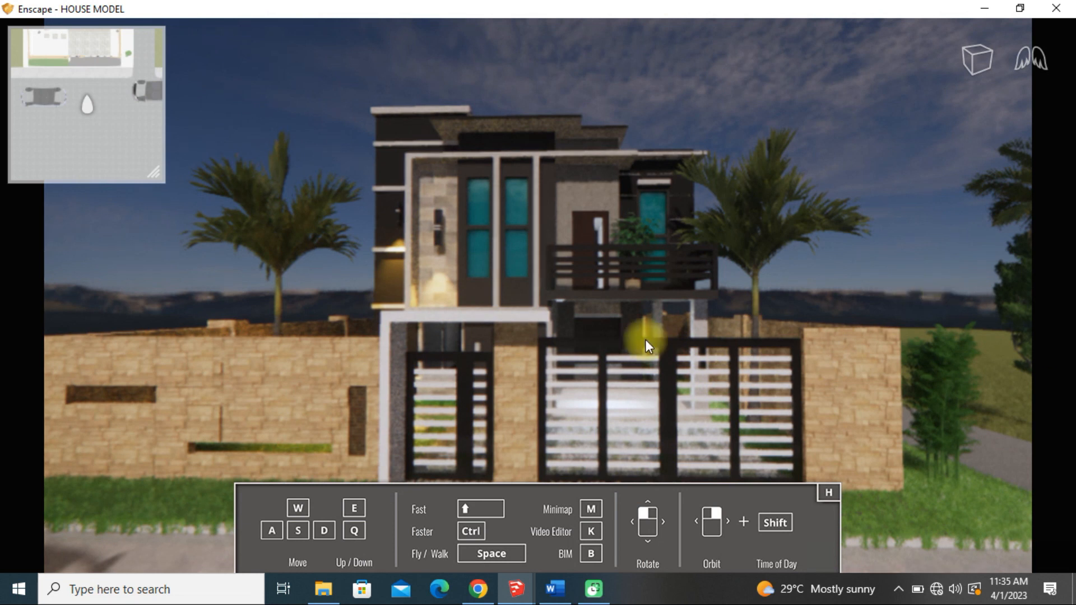
{"action": "right_click", "coordinate": [515, 294]}
{"action": "key", "text": "s"}
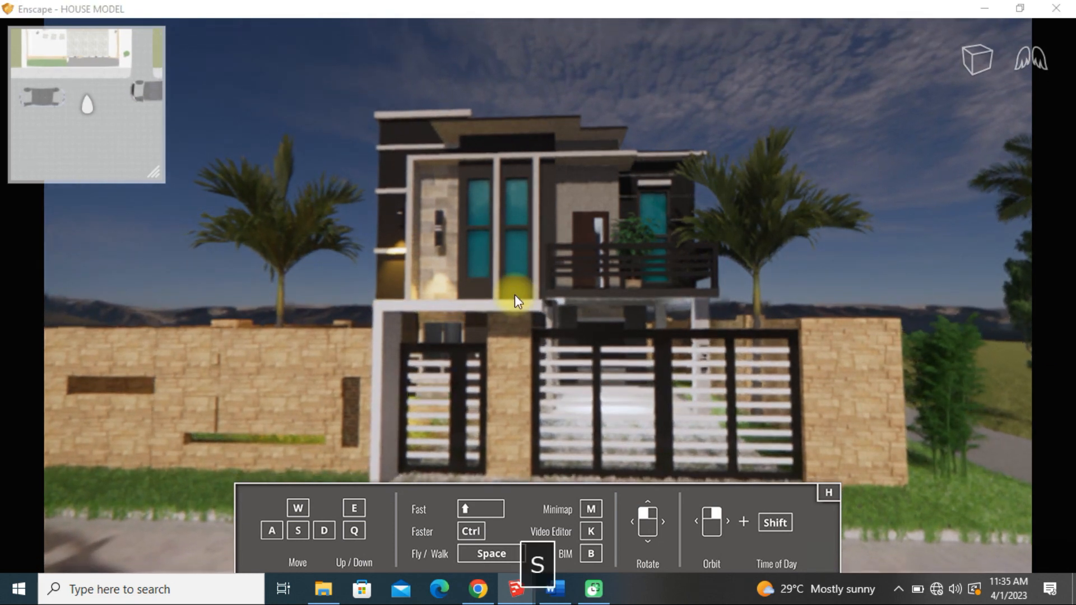
{"action": "key", "text": "w"}
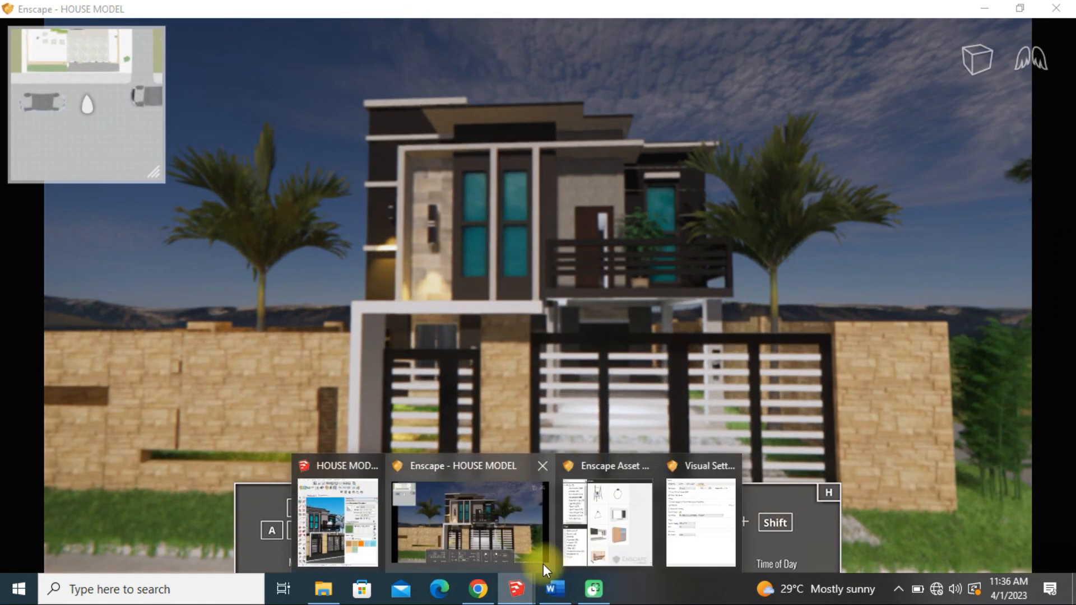
Confirm the safe frame, save the screenshot as a PNG in the Music folder under its suggested name, and return to the Enscape view
{"action": "left_click", "coordinate": [382, 529]}
{"action": "left_click", "coordinate": [895, 350]}
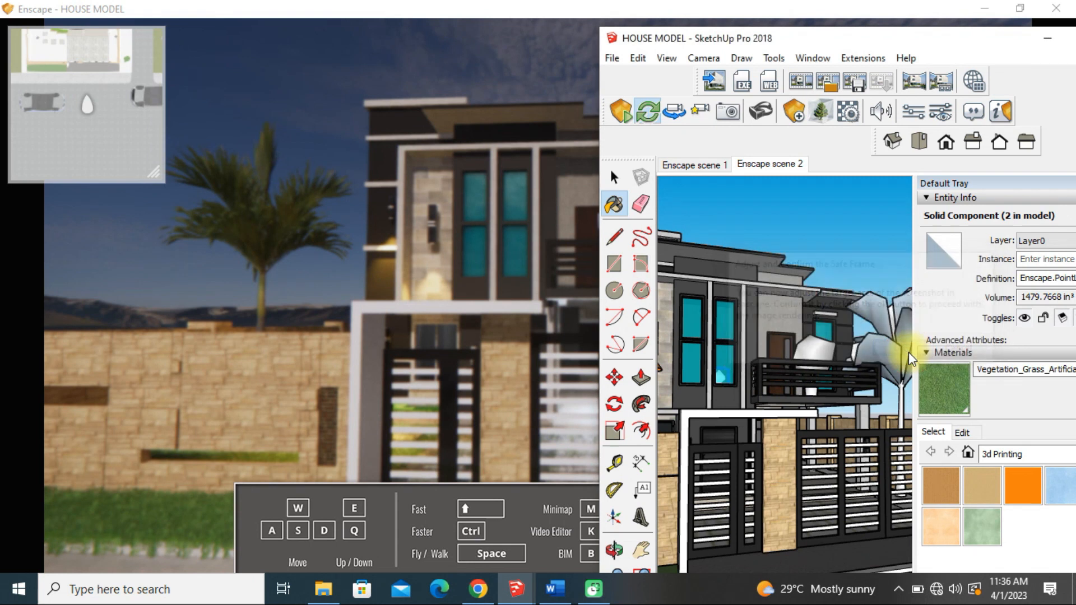
{"action": "left_click", "coordinate": [936, 418]}
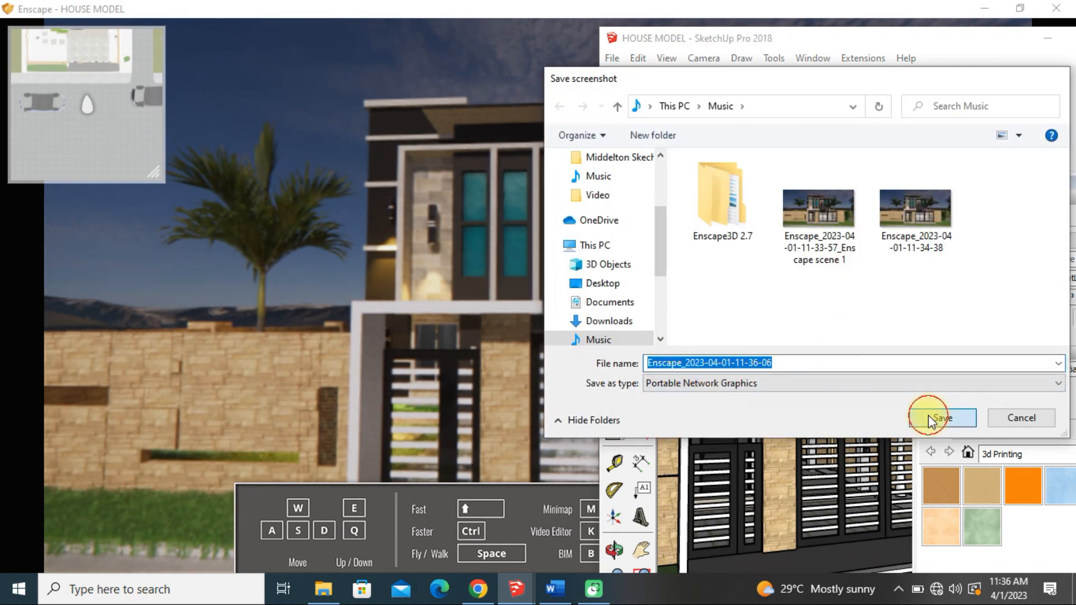
{"action": "left_click", "coordinate": [414, 9]}
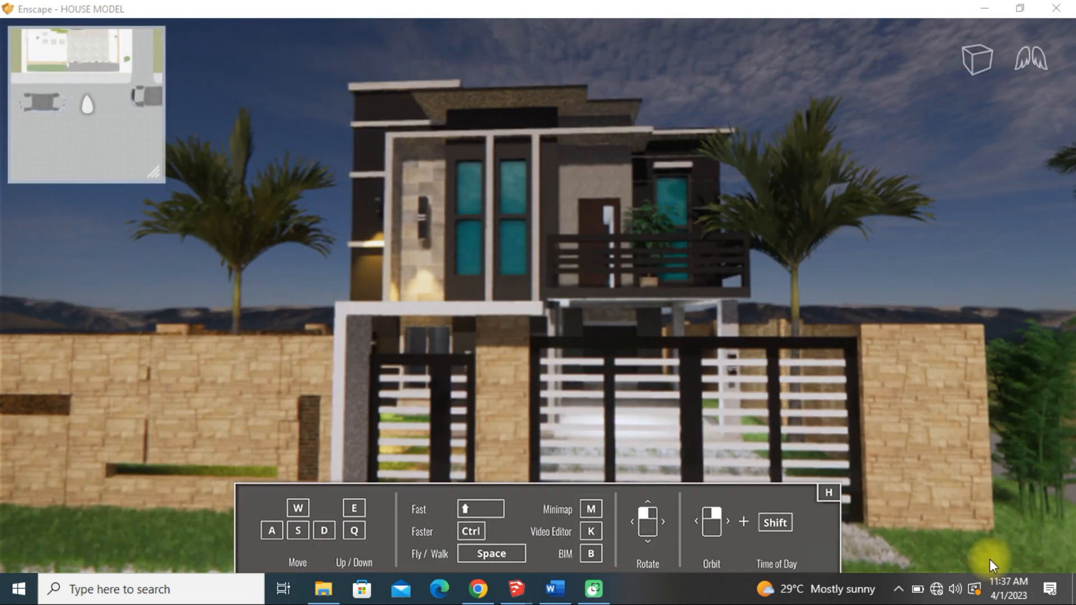
Switch to the Word document to check the tutorial's topic list and return to the Enscape view
{"action": "left_click", "coordinate": [560, 595]}
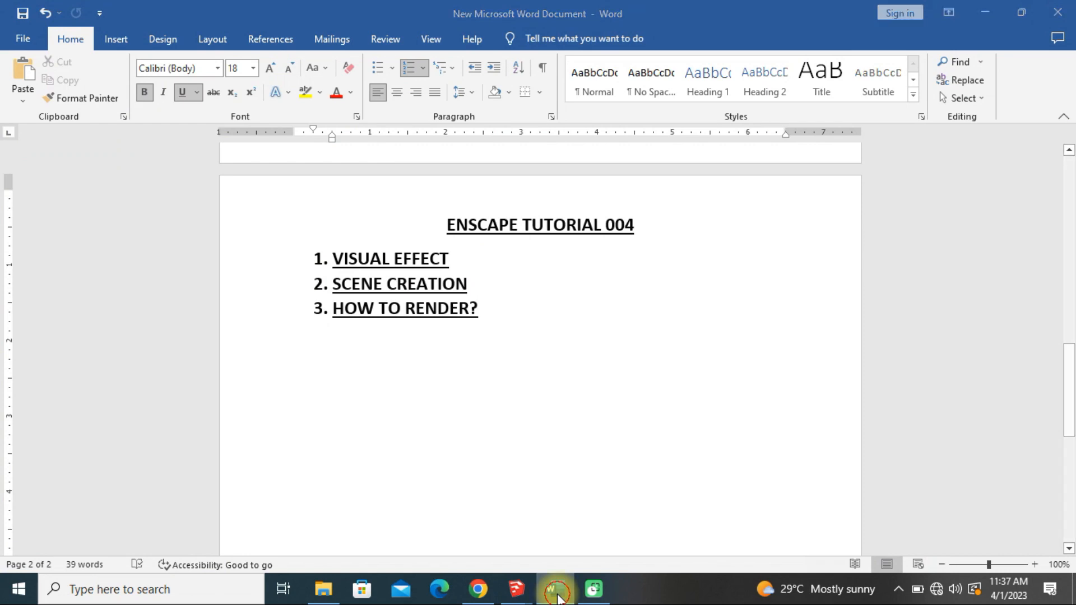
{"action": "left_click", "coordinate": [555, 594]}
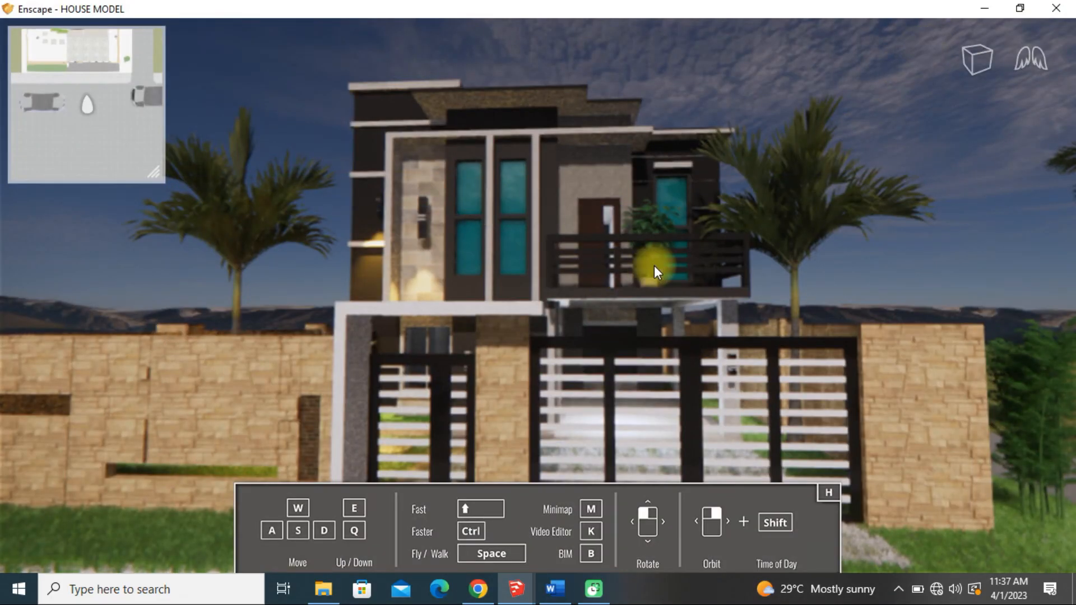